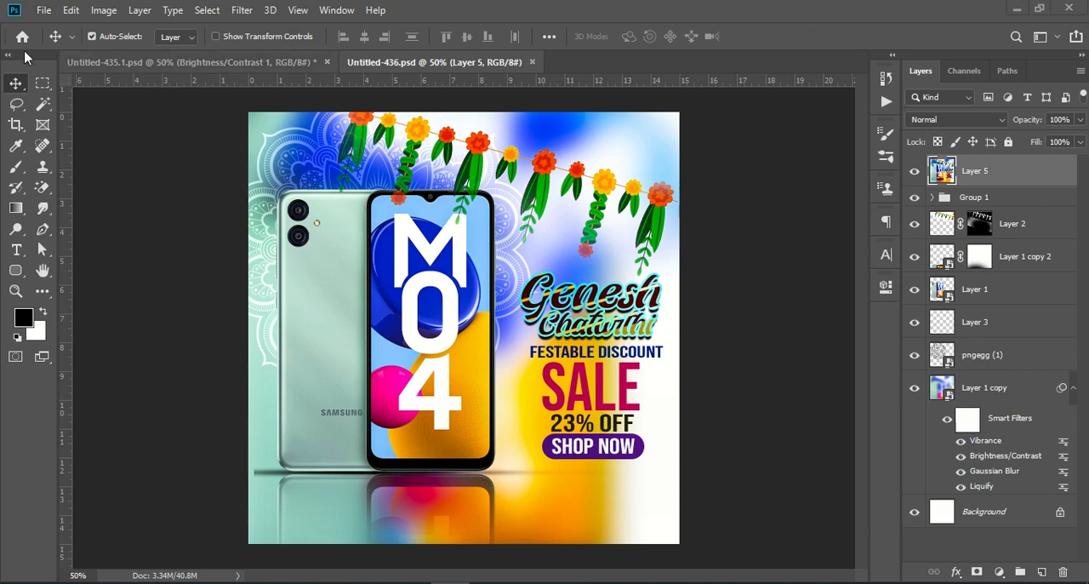
# Create a new 1080 x 1080 pixel document at 72 pixels/inch, RGB Color, 8 bit, with a white background
pyautogui.click(43, 12)
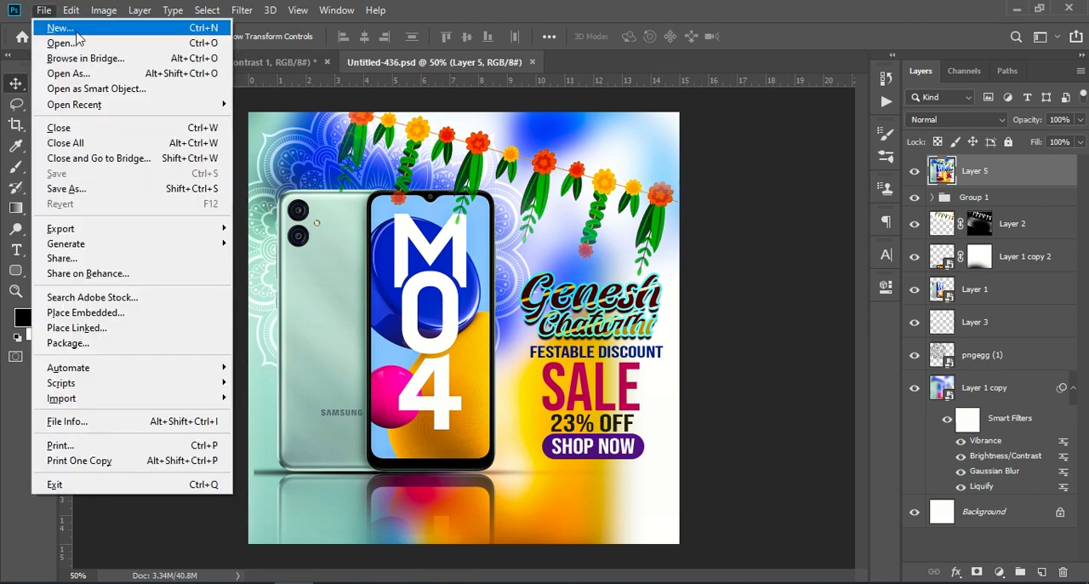
pyautogui.click(89, 29)
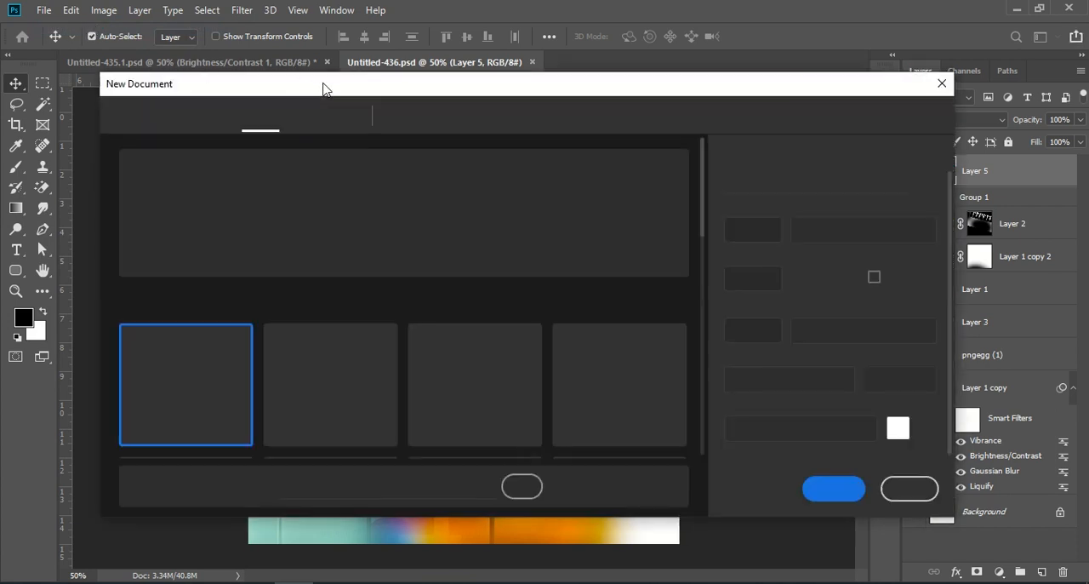
pyautogui.click(348, 393)
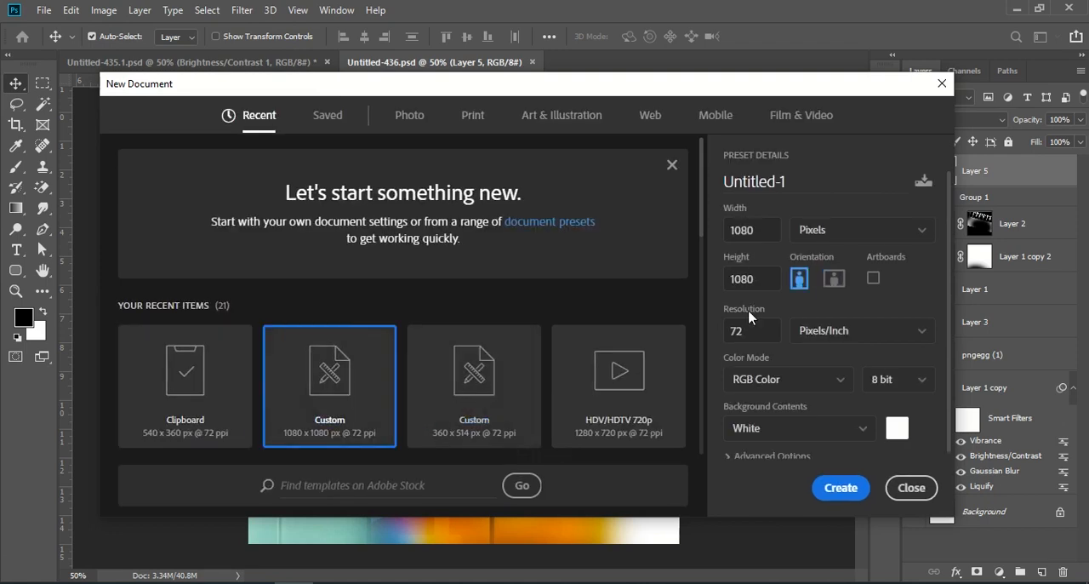
pyautogui.click(773, 230)
pyautogui.click(738, 281)
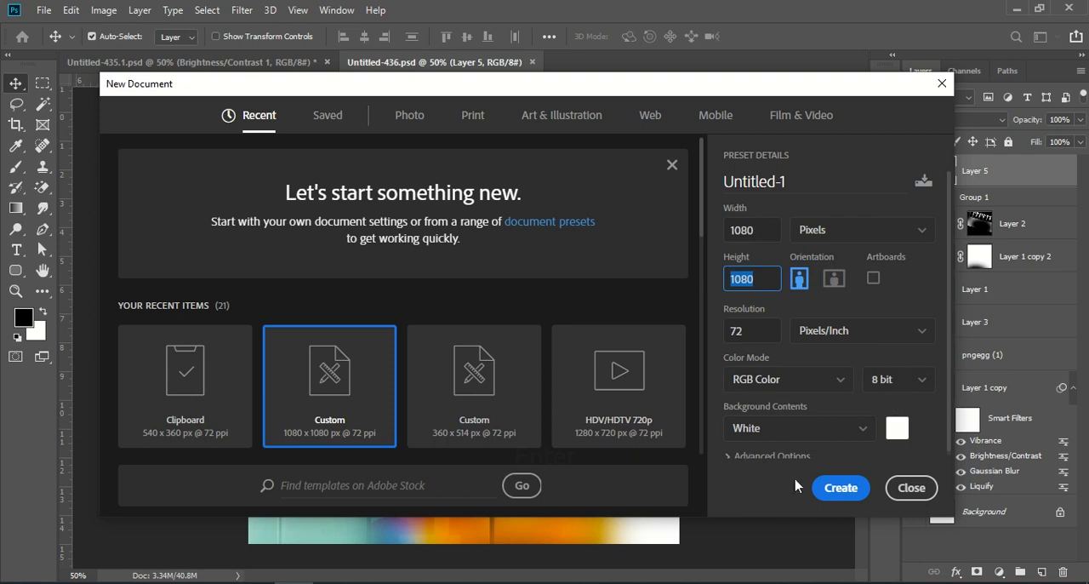
pyautogui.click(842, 489)
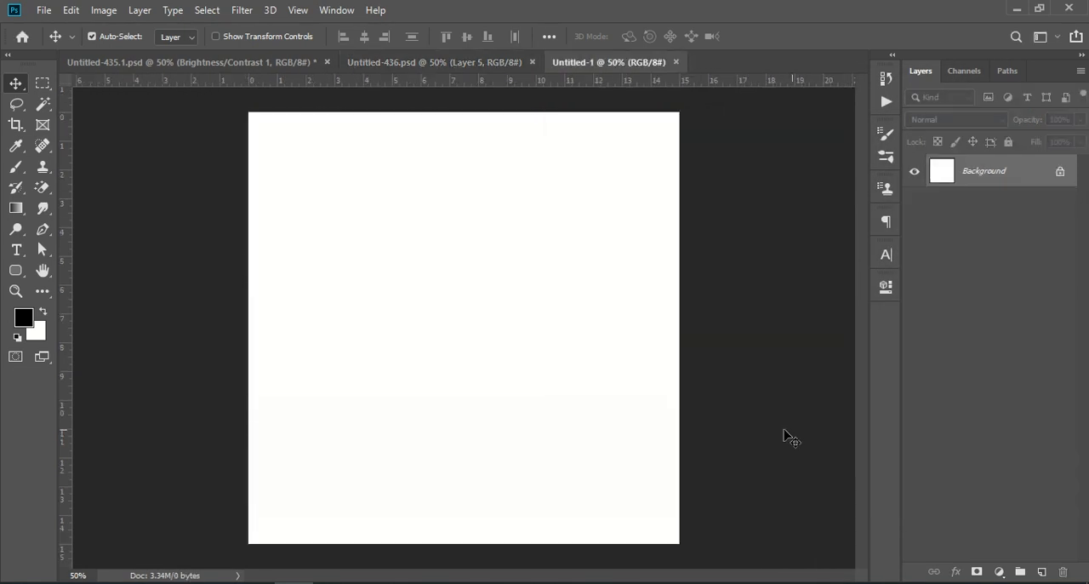
# Copy the blurred Layer 1 copy background from Untitled-436.psd into Untitled-1 and toggle its smart filters off and on to compare
pyautogui.click(220, 64)
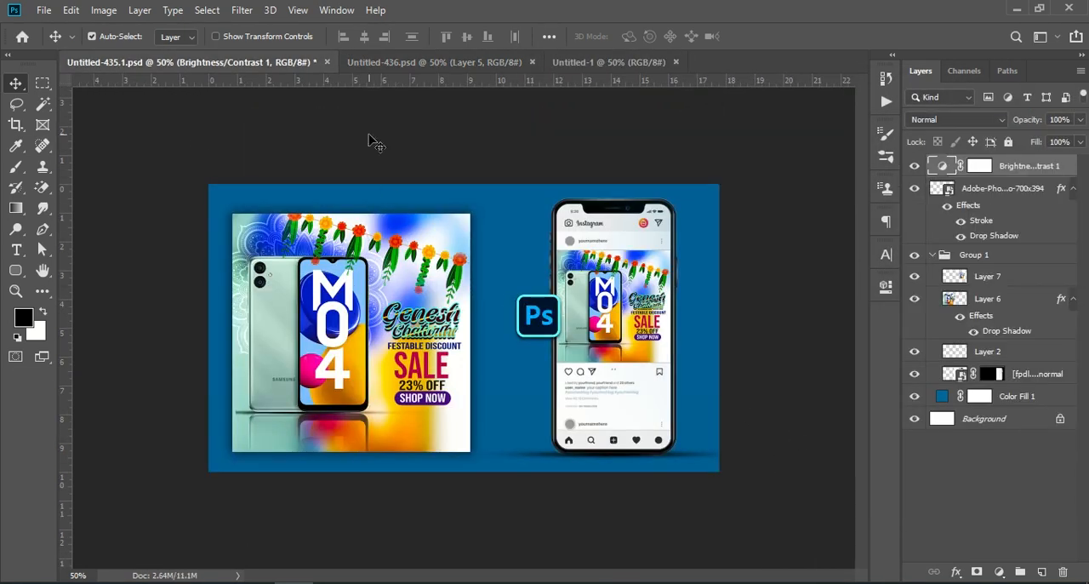
pyautogui.click(411, 65)
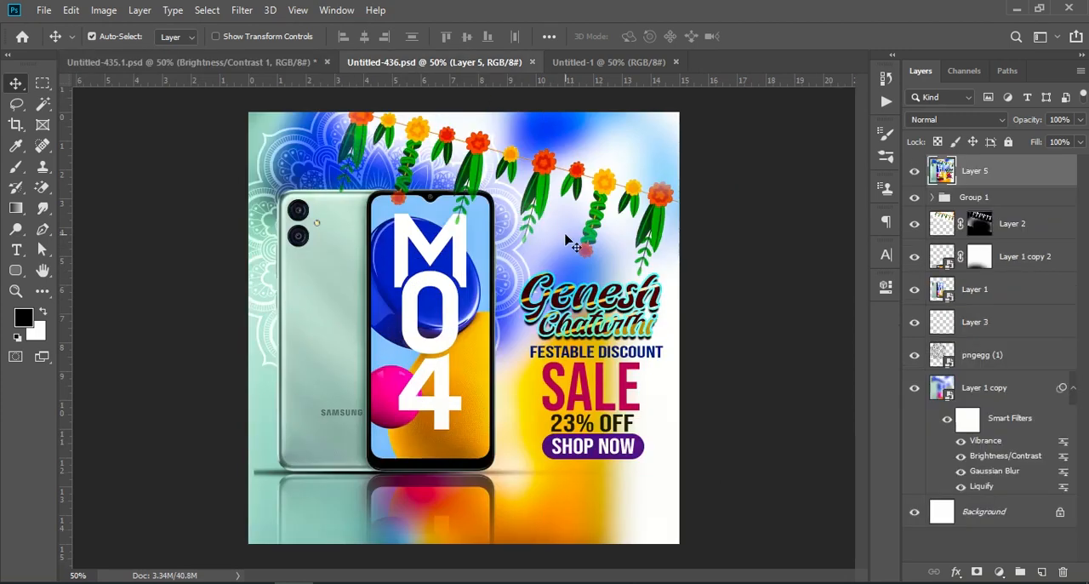
pyautogui.click(997, 390)
pyautogui.moveTo(1004, 390); pyautogui.dragTo(406, 323)
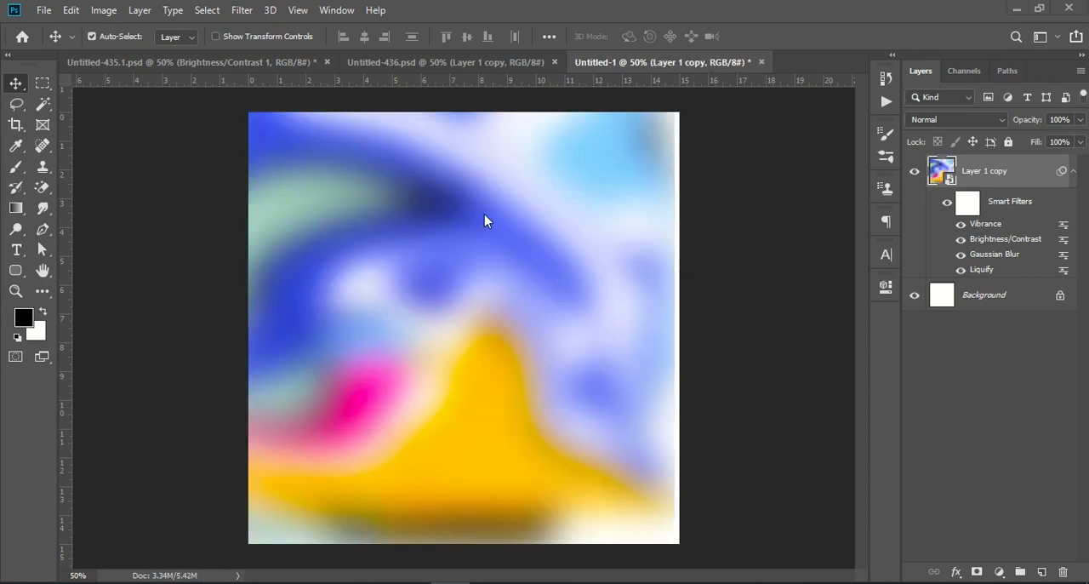
pyautogui.click(946, 202)
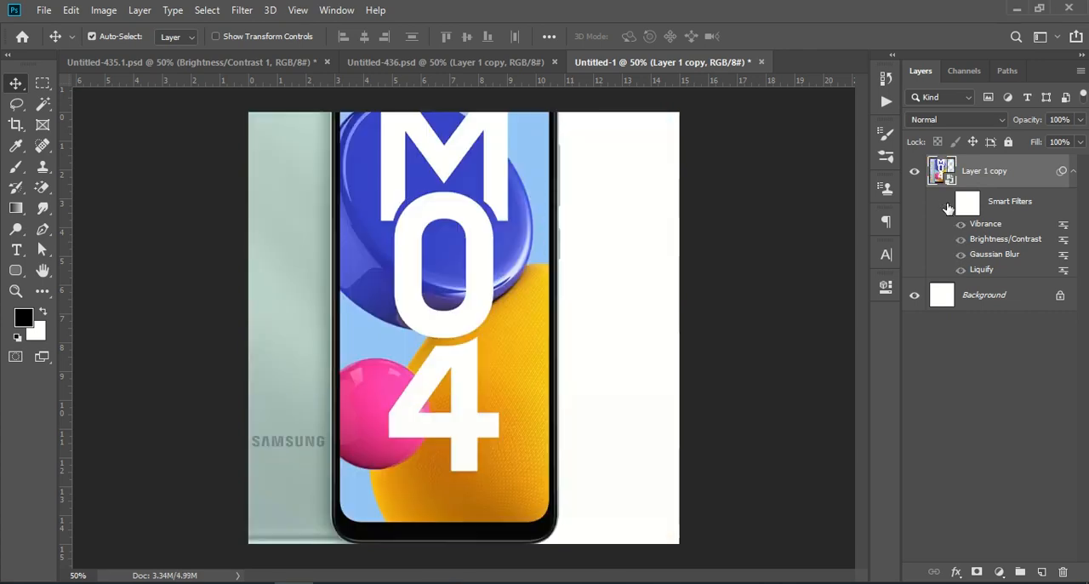
pyautogui.click(946, 203)
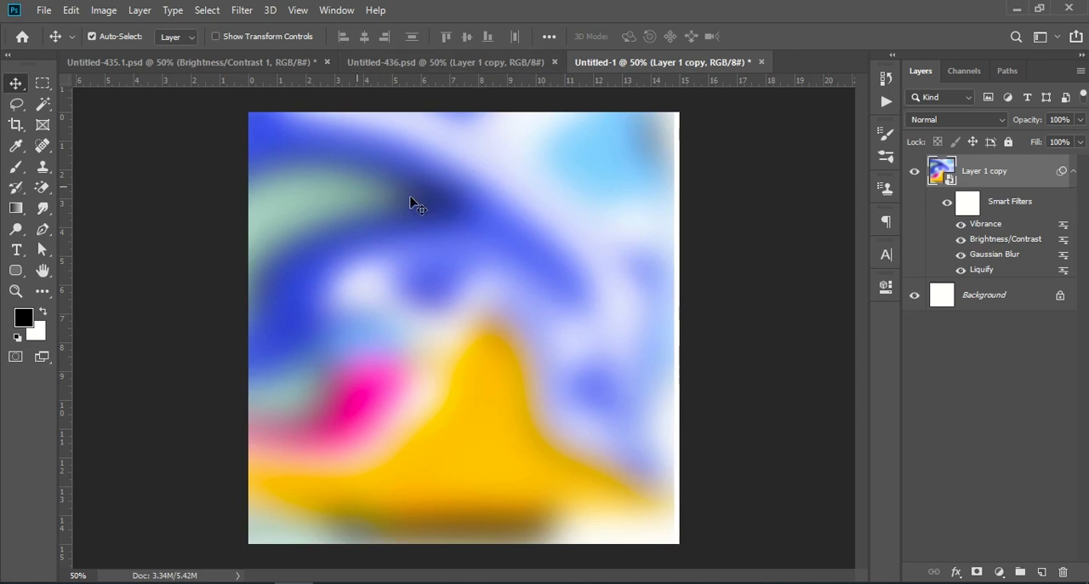
# Copy the phone layer, Layer 1, from Untitled-436.psd into Untitled-1 and duplicate it there
pyautogui.click(379, 63)
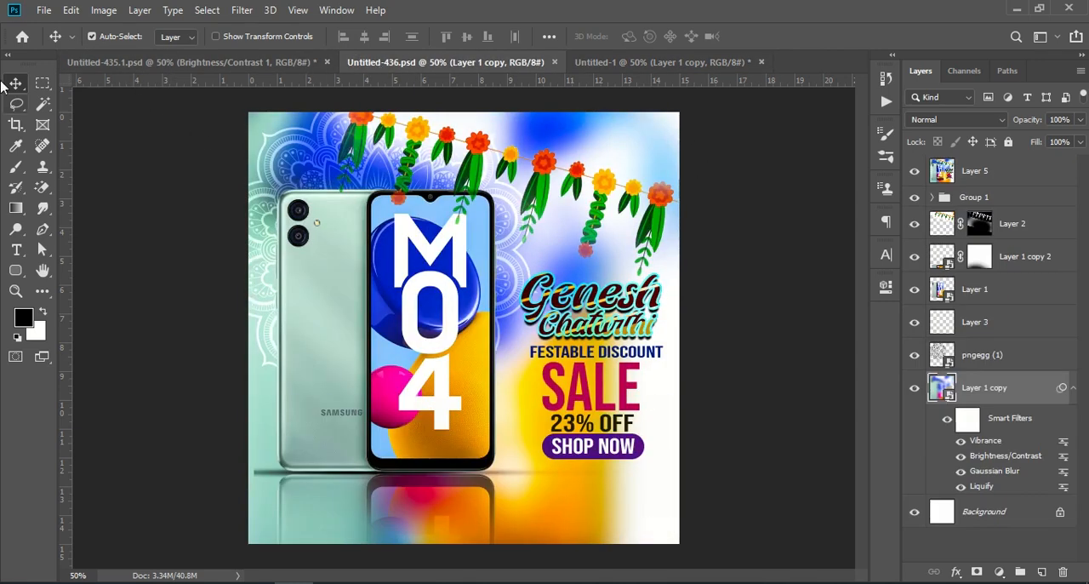
pyautogui.moveTo(996, 291); pyautogui.dragTo(451, 328)
pyautogui.moveTo(1043, 166); pyautogui.dragTo(1042, 570)
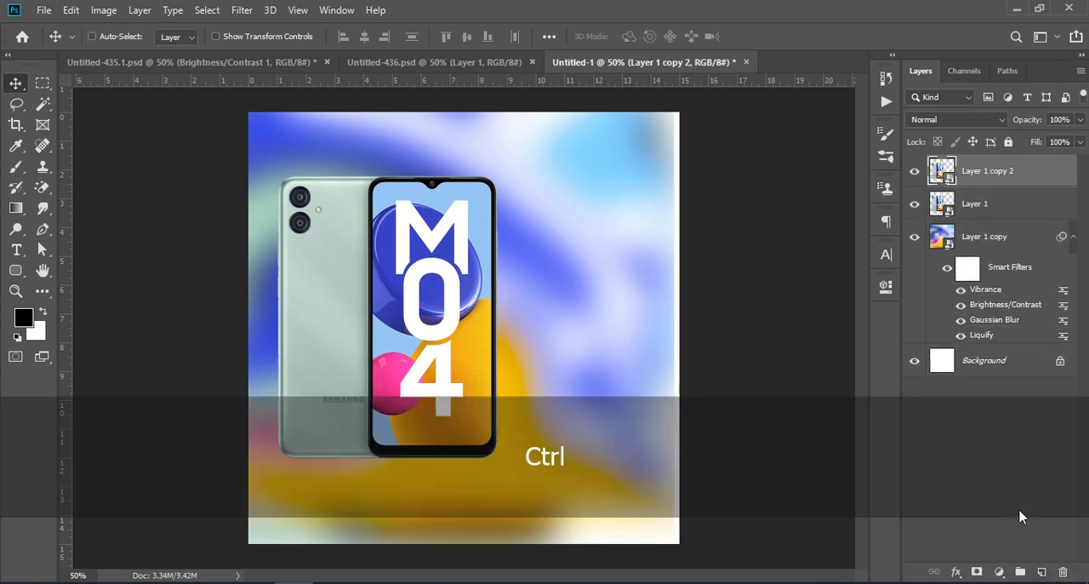
# Flip the duplicated phone vertically and place it directly beneath the original phone as a reflection
pyautogui.hotkey('ctrl', 't')
pyautogui.rightClick(379, 255)
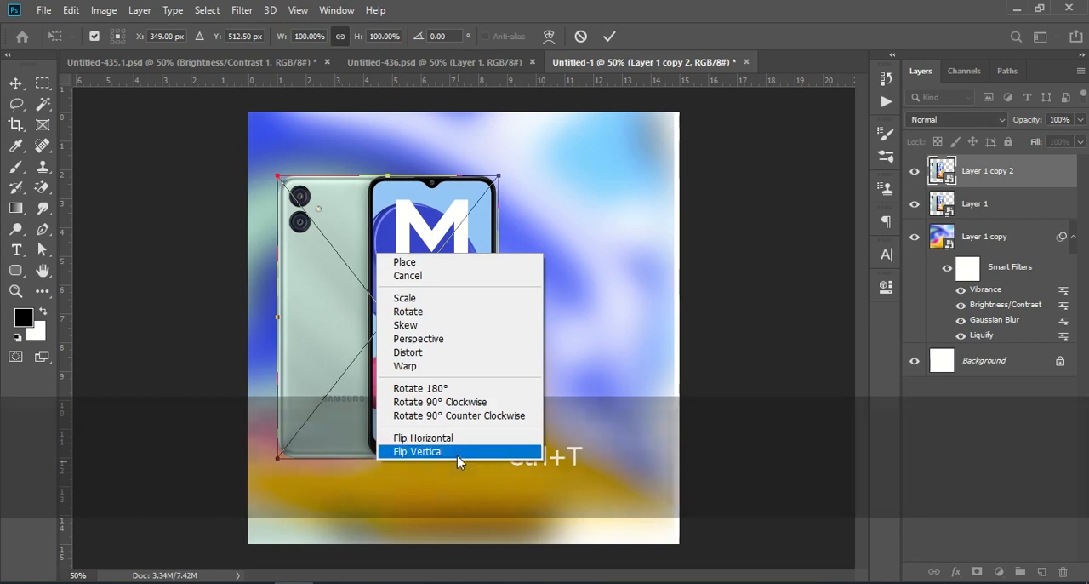
pyautogui.click(434, 451)
pyautogui.moveTo(404, 207); pyautogui.dragTo(408, 475)
pyautogui.click(1013, 434)
# Add an empty layer directly above the blurred background and nudge the background slightly to the right
pyautogui.click(1009, 238)
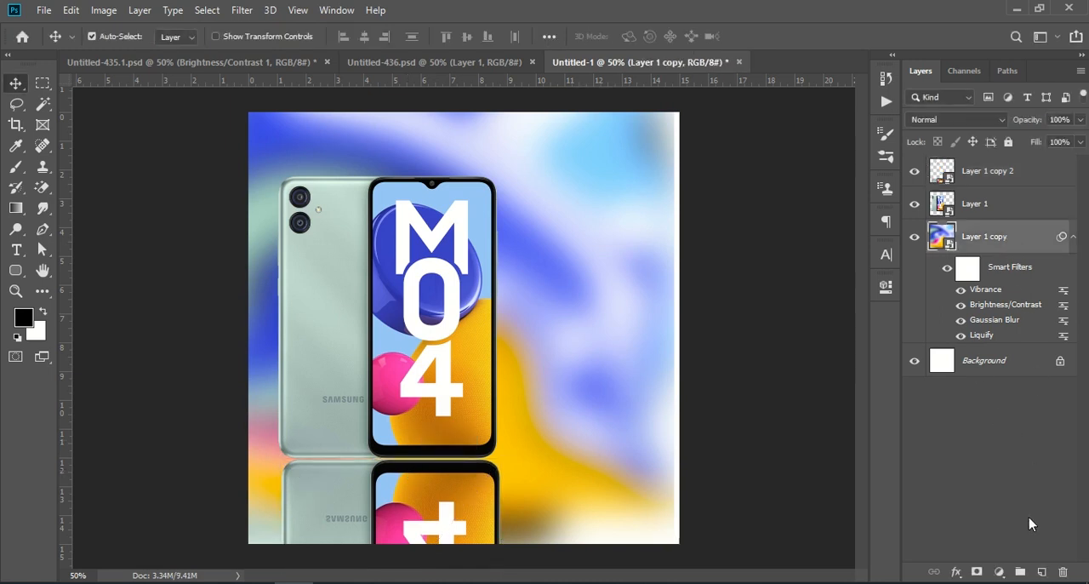
pyautogui.click(1041, 572)
pyautogui.click(15, 167)
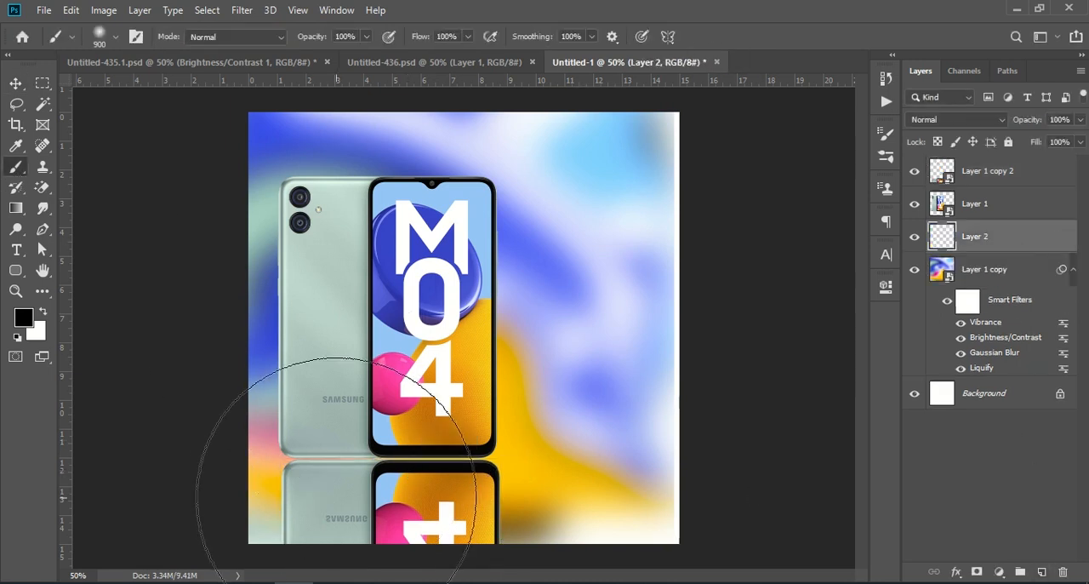
pyautogui.click(16, 83)
pyautogui.moveTo(602, 316); pyautogui.dragTo(605, 317)
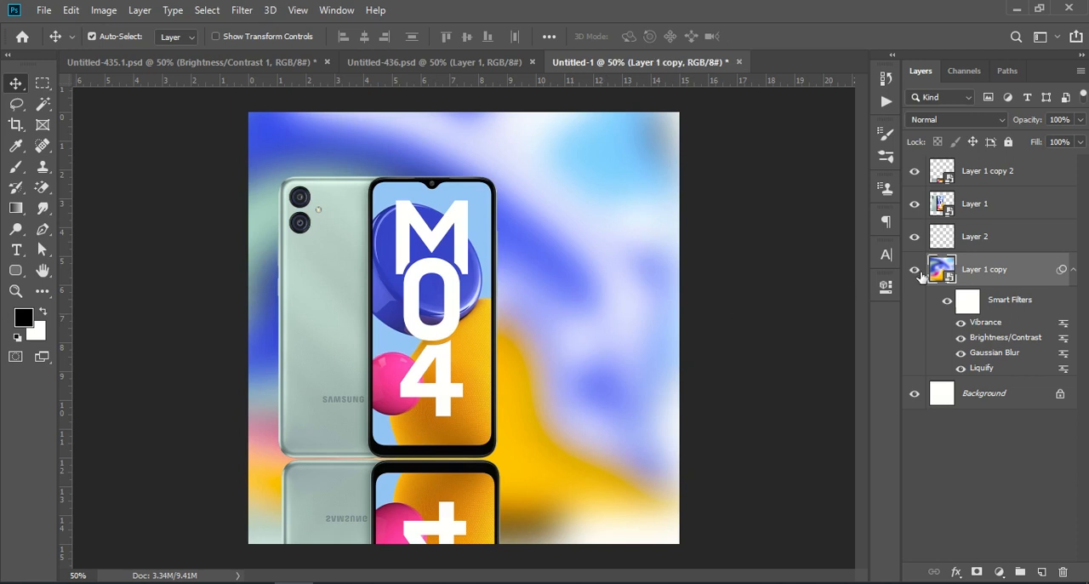
pyautogui.click(975, 240)
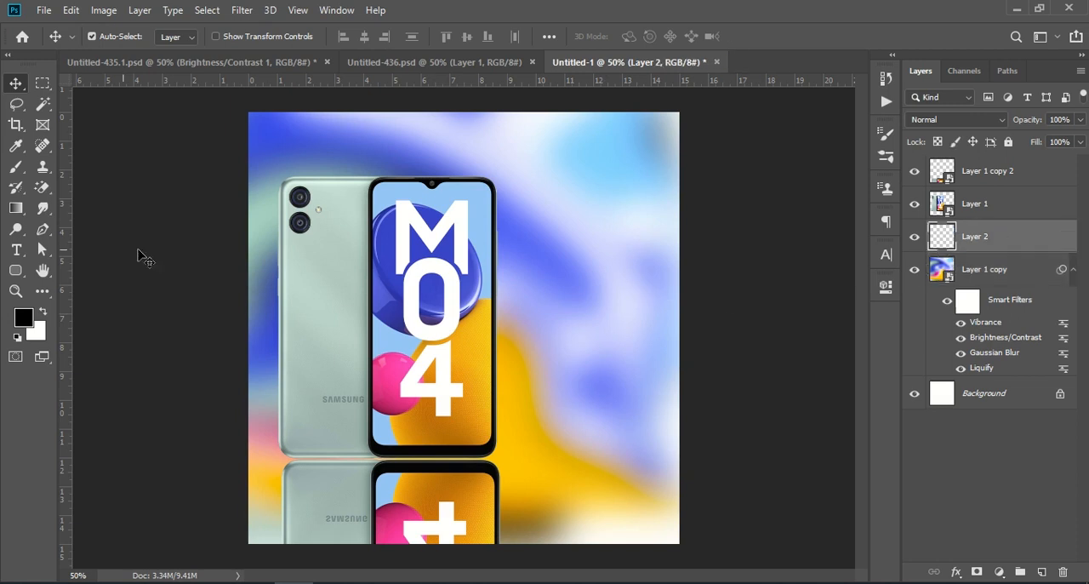
# Paint one soft black 900 px brush dab on Layer 2 beside the phone and squash it to 2.59% height
pyautogui.click(16, 167)
pyautogui.click(566, 338)
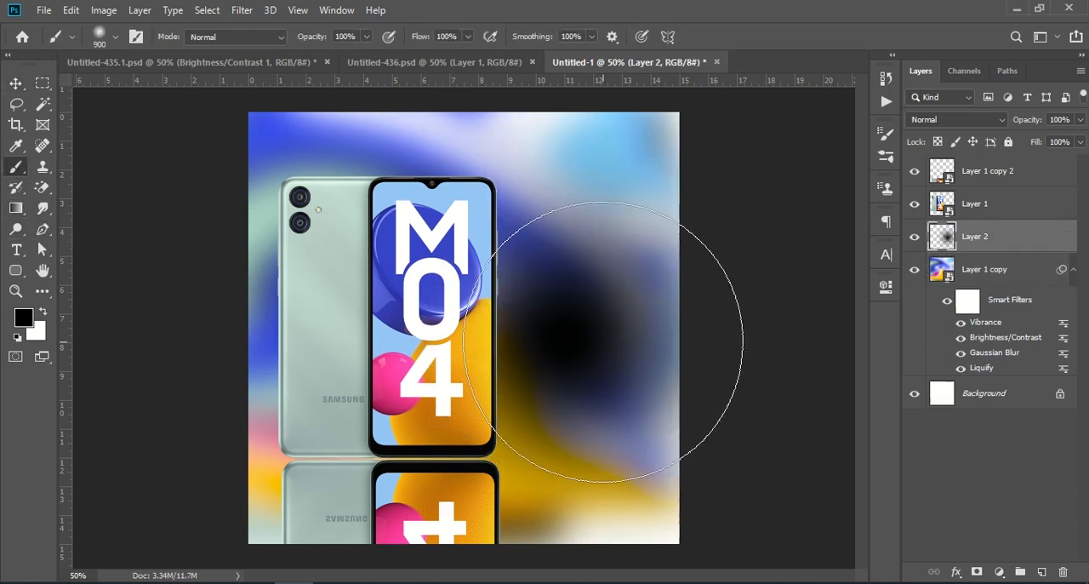
pyautogui.hotkey('ctrl', 't')
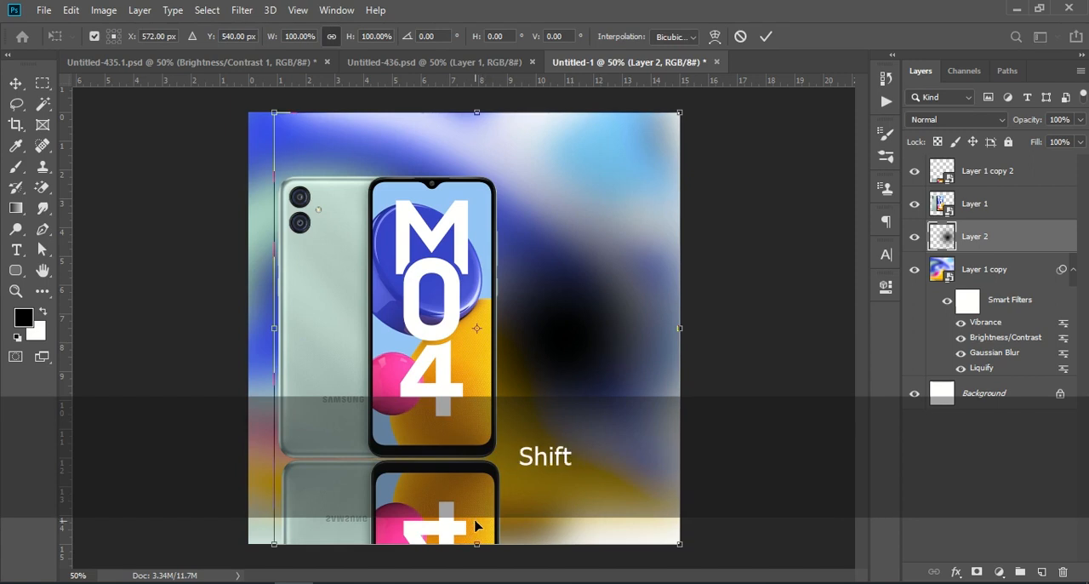
pyautogui.moveTo(474, 542); pyautogui.dragTo(456, 123)
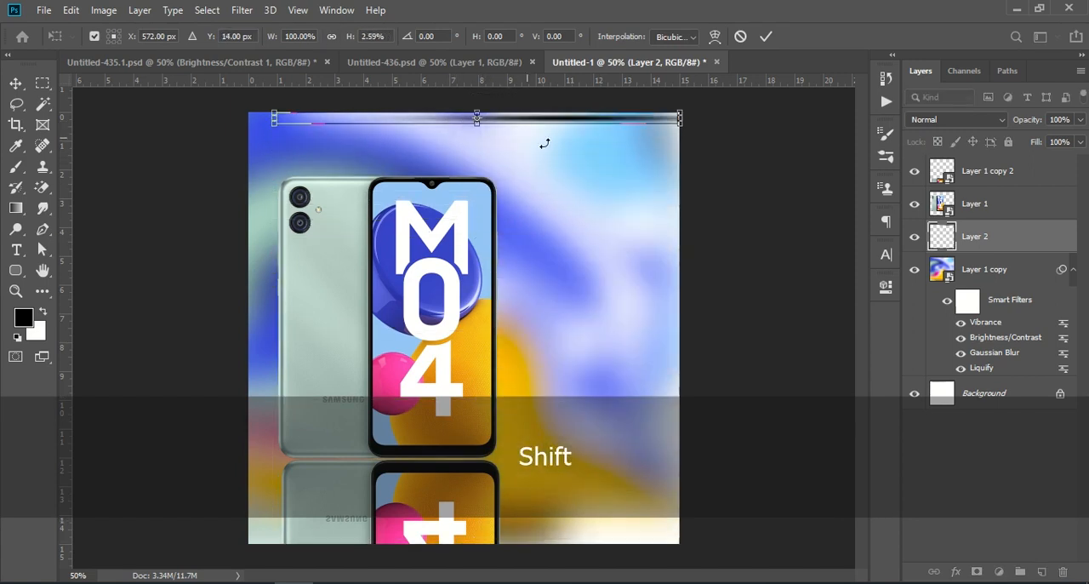
pyautogui.click(765, 36)
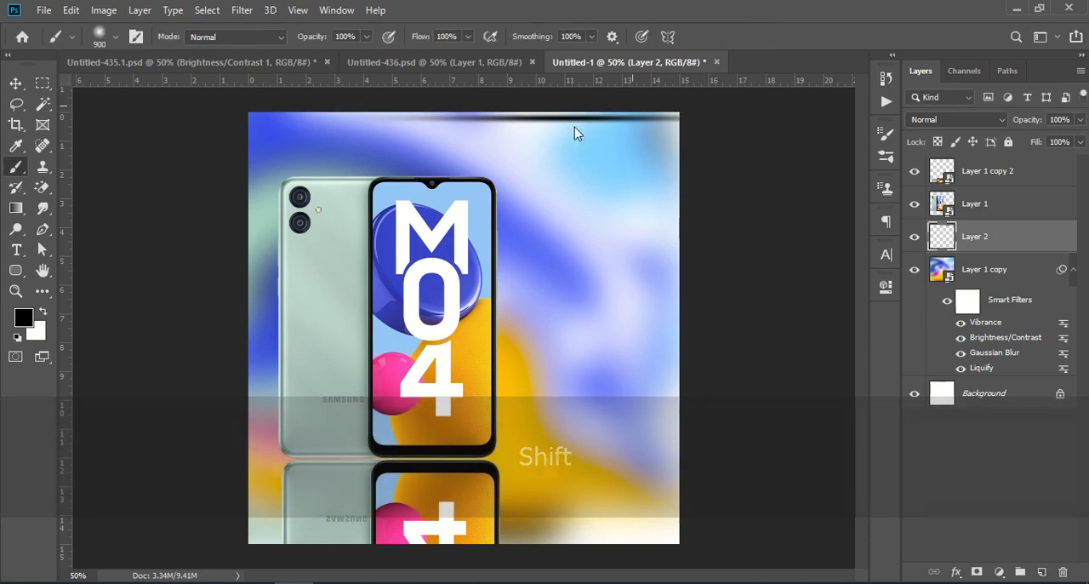
# Move the flattened black shadow strip onto the seam between the phone and its reflection
pyautogui.click(14, 83)
pyautogui.moveTo(588, 117)
pyautogui.mouseDown()
pyautogui.moveTo(547, 177)
pyautogui.moveTo(420, 485)
pyautogui.moveTo(423, 465)
pyautogui.moveTo(442, 462)
pyautogui.mouseUp()
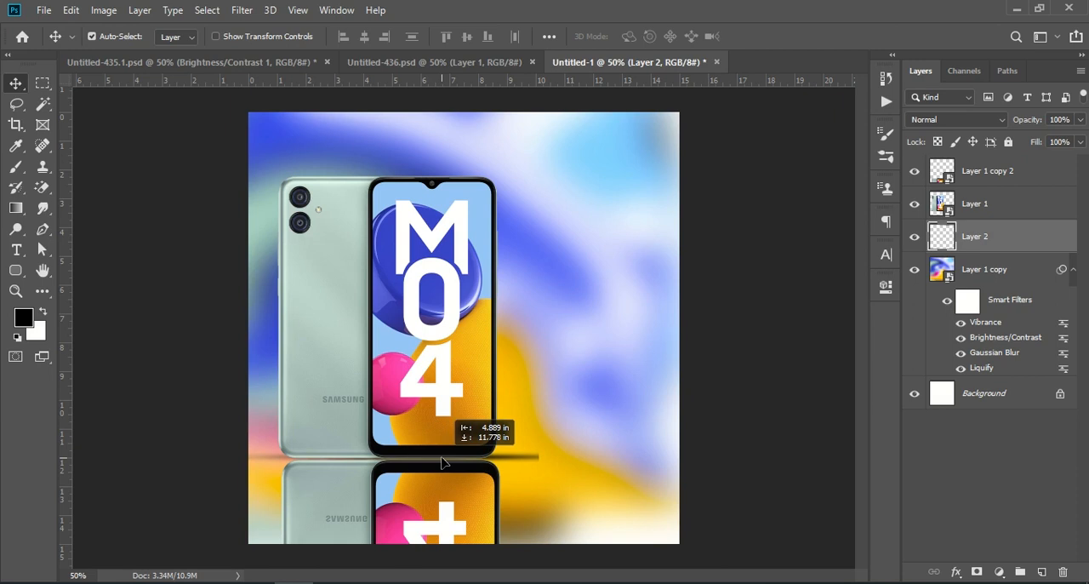
pyautogui.click(1028, 483)
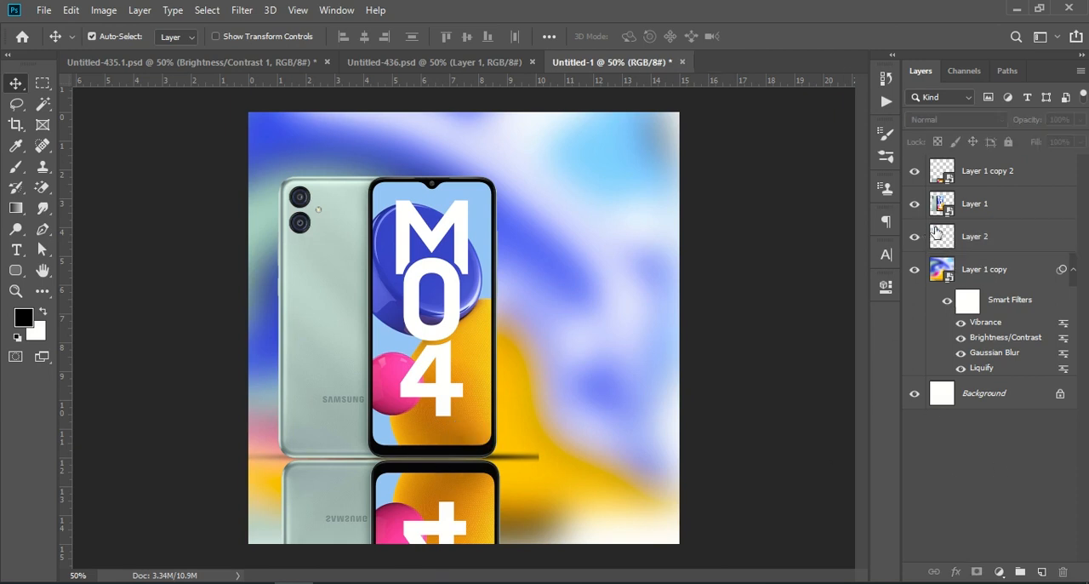
# Narrow the shadow strip from both ends so it extends only a little beyond the phone's sides
pyautogui.click(978, 238)
pyautogui.hotkey('ctrl', 't')
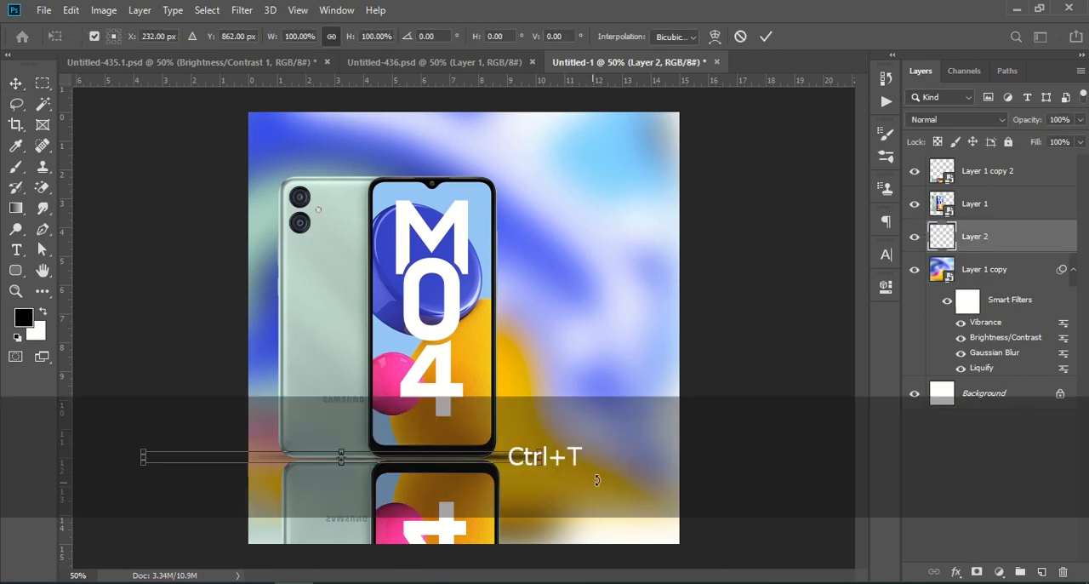
pyautogui.moveTo(542, 459); pyautogui.dragTo(512, 461)
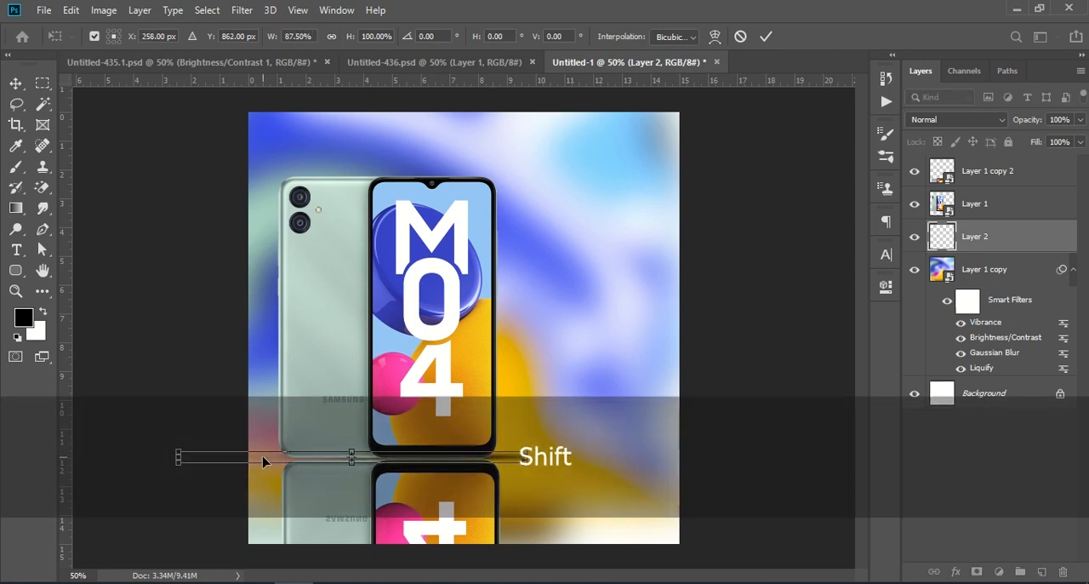
pyautogui.moveTo(175, 458); pyautogui.dragTo(231, 457)
pyautogui.press('Return')
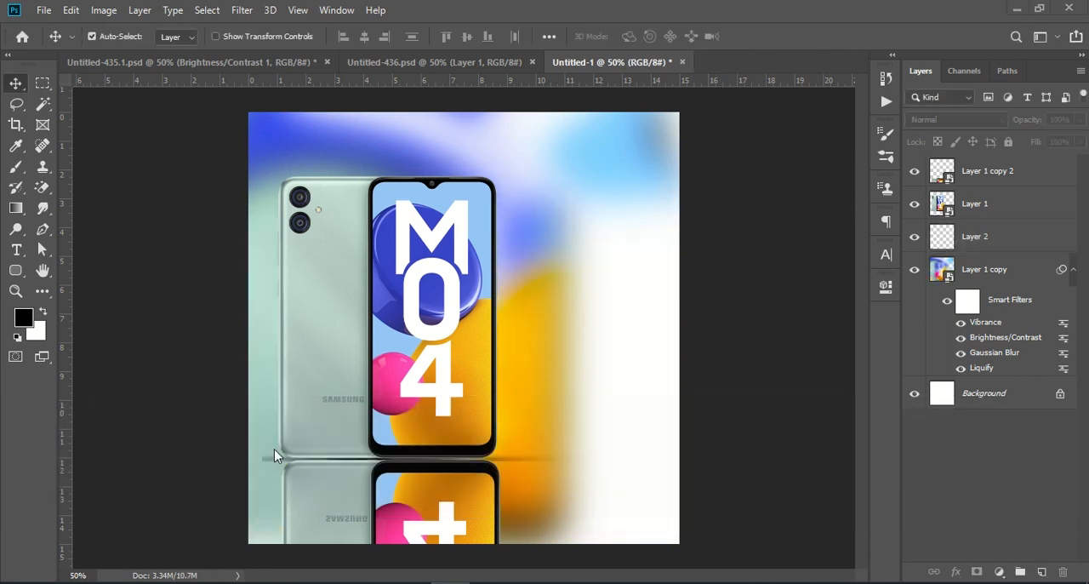
# Copy the masked flower garland, Layer 2, from Untitled-436.psd into the upper part of Untitled-1
pyautogui.click(195, 62)
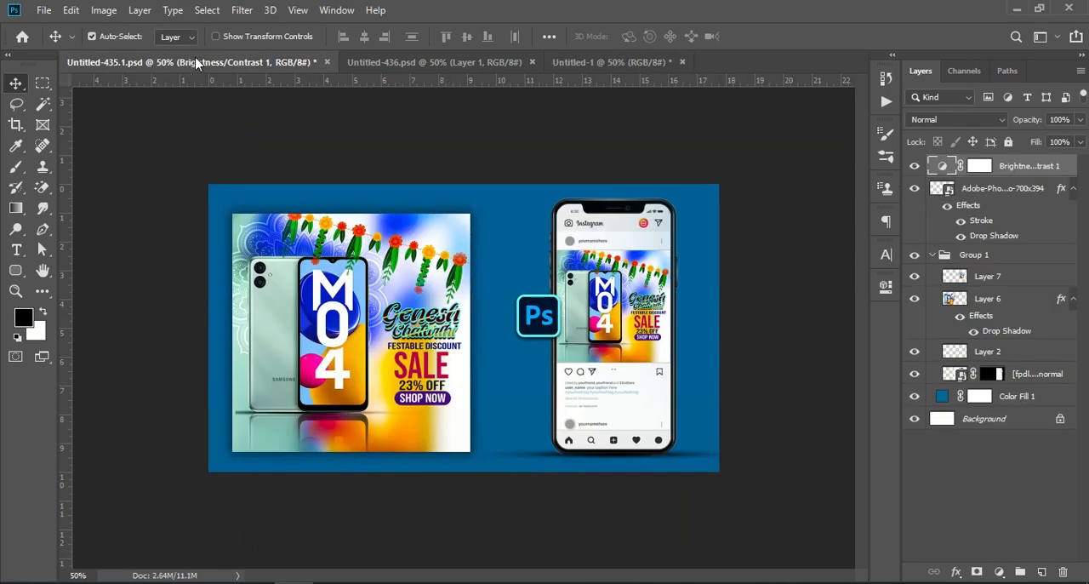
pyautogui.click(371, 63)
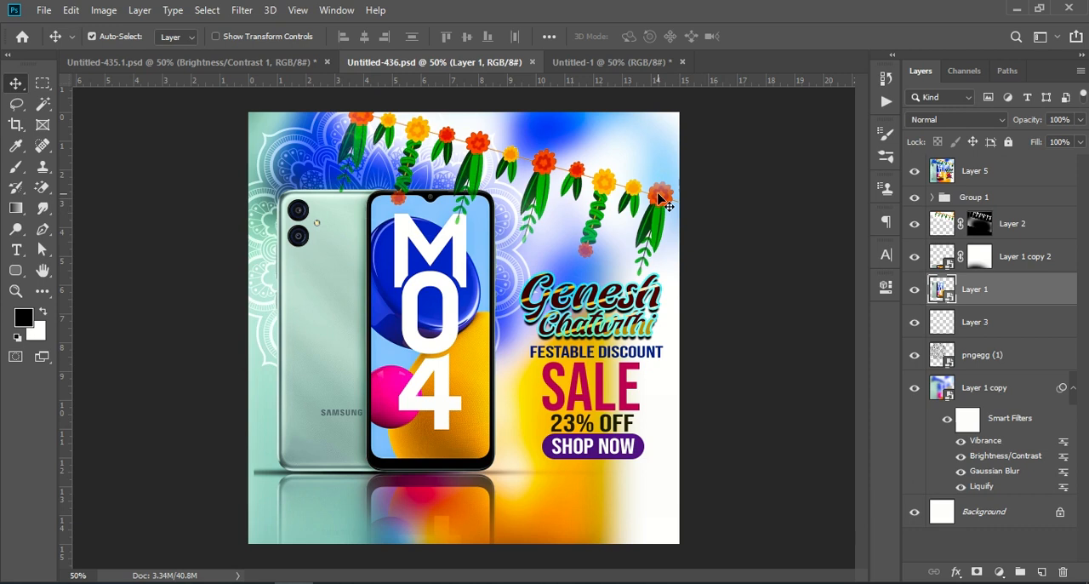
pyautogui.moveTo(1021, 223); pyautogui.dragTo(536, 160)
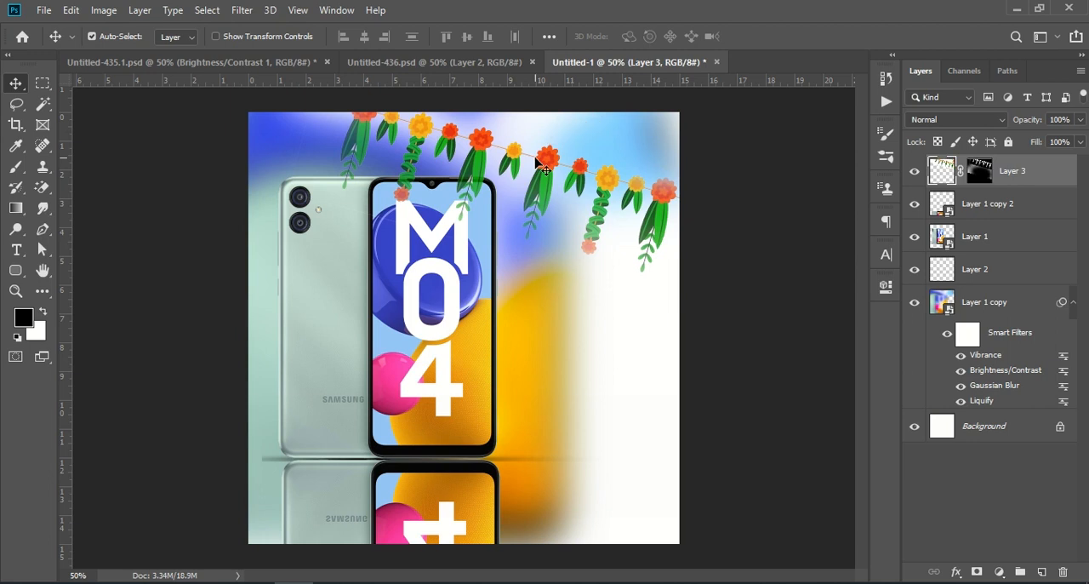
# Scale the flower garland to 90.33% and shift it towards the upper-right corner of the canvas
pyautogui.hotkey('ctrl', 't')
pyautogui.moveTo(517, 305); pyautogui.dragTo(520, 287)
pyautogui.moveTo(578, 226)
pyautogui.mouseDown()
pyautogui.moveTo(609, 231)
pyautogui.moveTo(594, 233)
pyautogui.mouseUp()
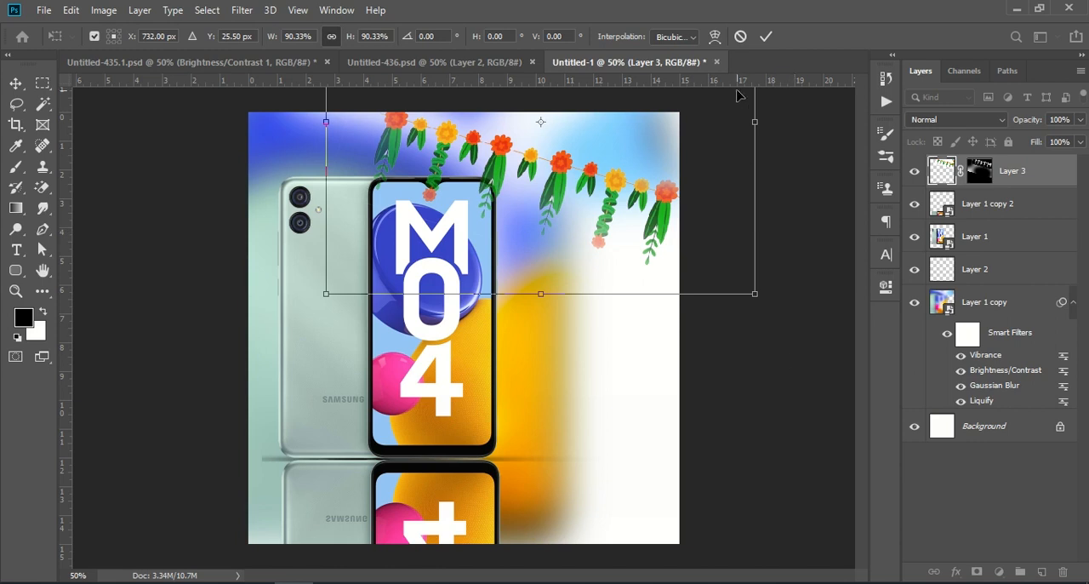
pyautogui.click(766, 37)
# Copy the pngegg (1) mandala from Untitled-436.psd into Untitled-1 and move it directly above the blurred background in the layer order
pyautogui.click(432, 66)
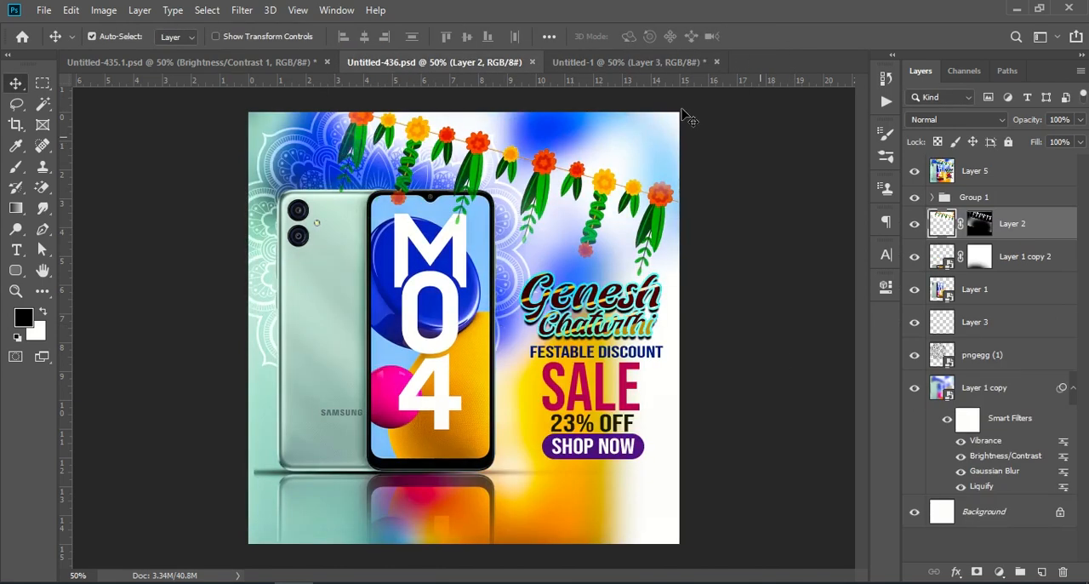
pyautogui.click(995, 354)
pyautogui.moveTo(1013, 354); pyautogui.dragTo(379, 251)
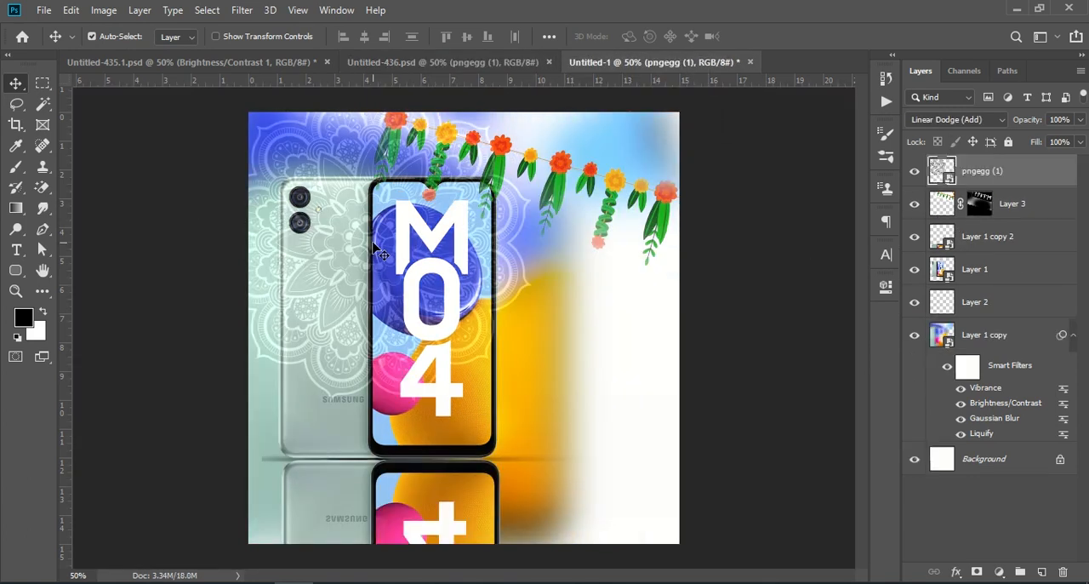
pyautogui.moveTo(991, 176); pyautogui.dragTo(988, 322)
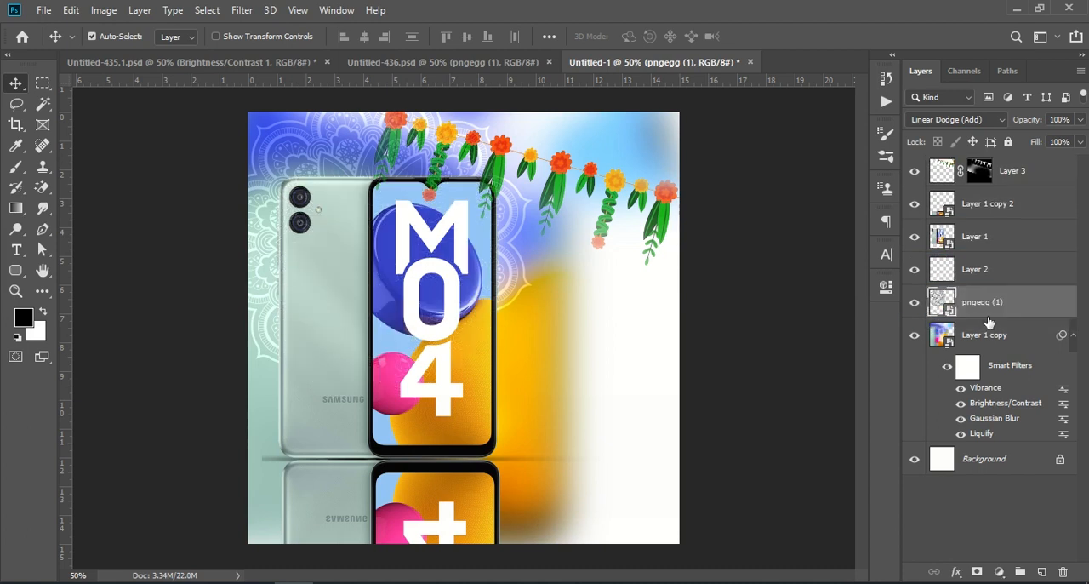
# Copy the sale text group, Group 1, from Untitled-436.psd into Untitled-1 and position its text beside the phone, below the garland
pyautogui.click(390, 63)
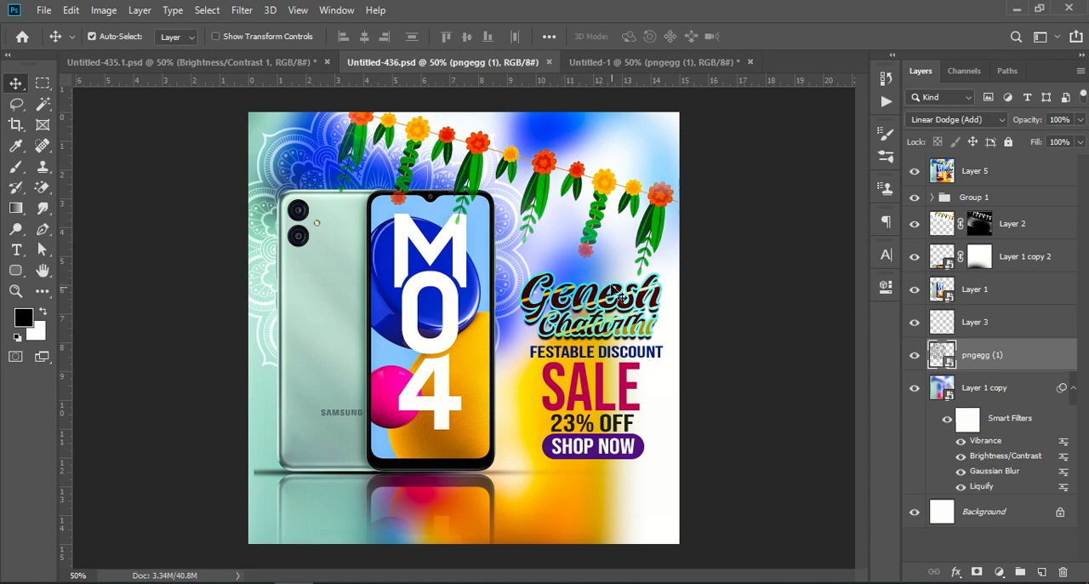
pyautogui.moveTo(1006, 201); pyautogui.dragTo(622, 394)
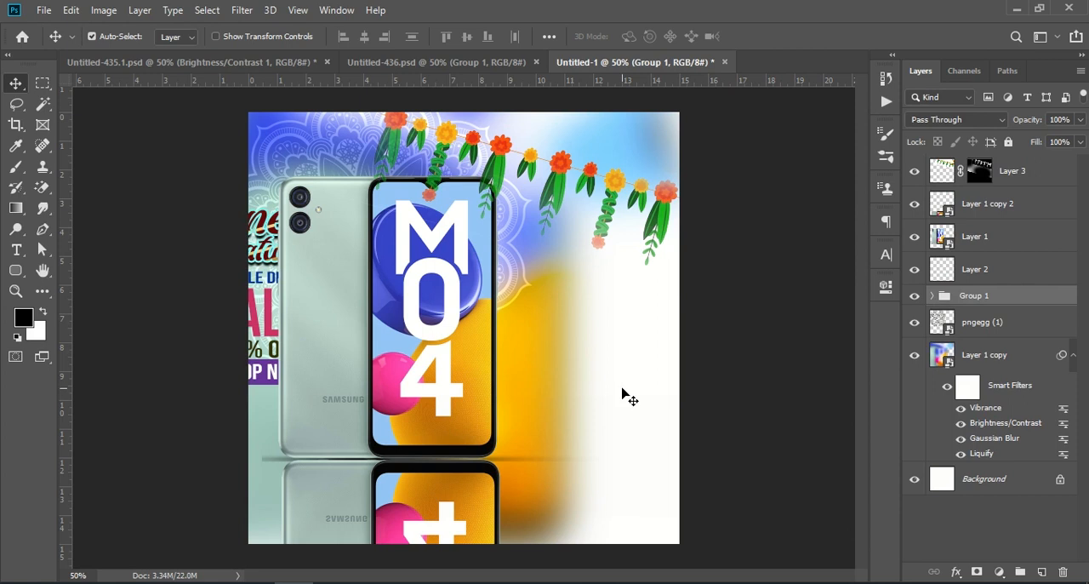
pyautogui.hotkey('ctrl', 't')
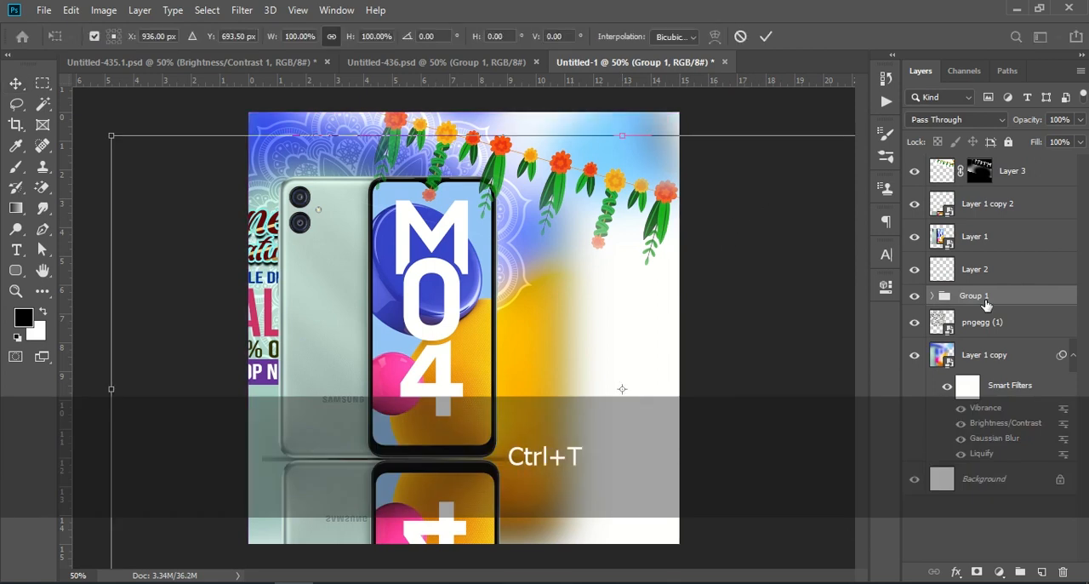
pyautogui.moveTo(286, 253); pyautogui.dragTo(606, 340)
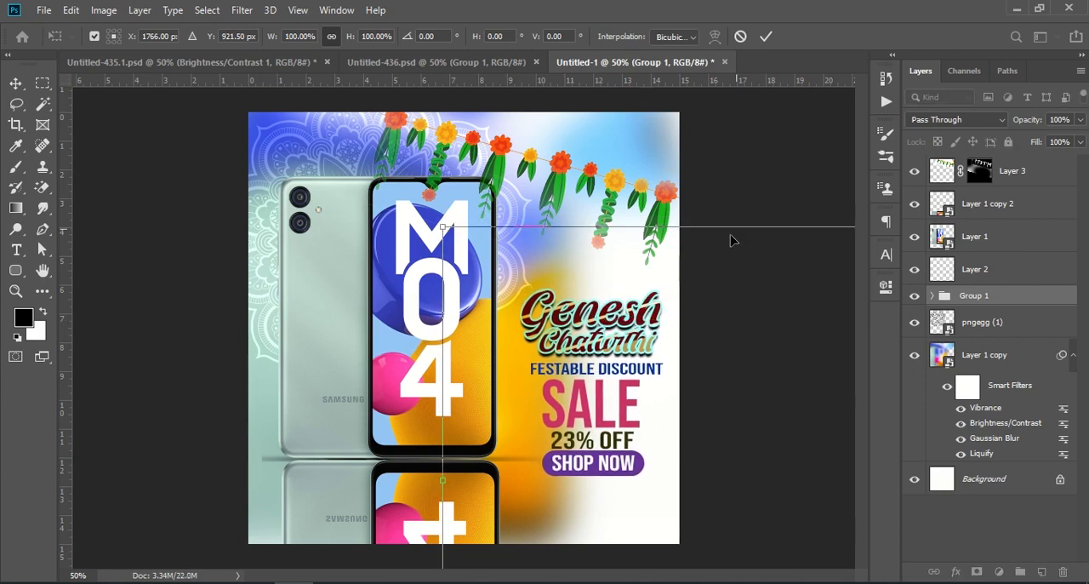
pyautogui.click(766, 36)
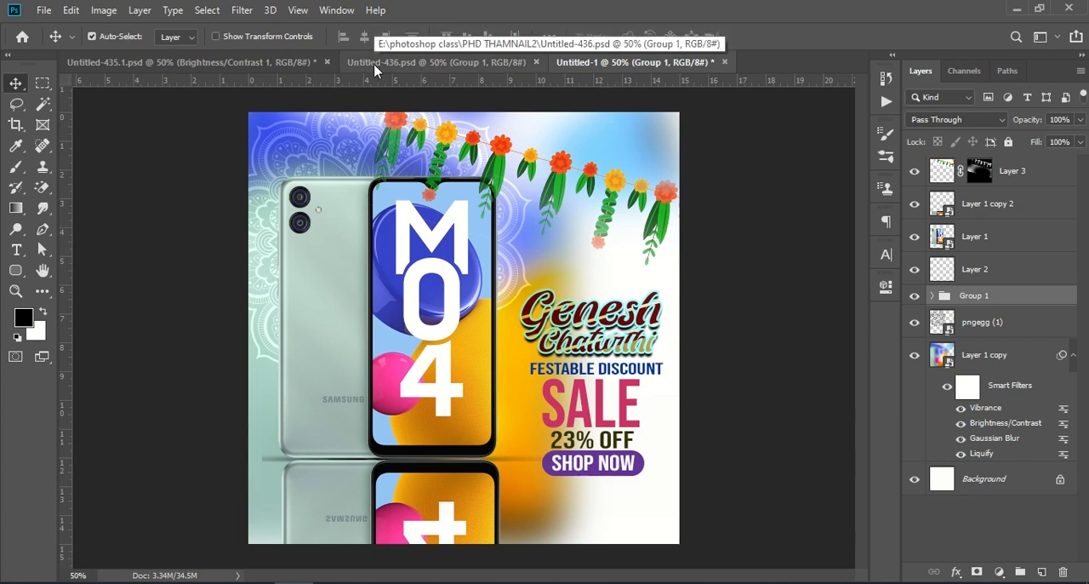
# Stamp all visible layers into a new merged layer above Layer 3
pyautogui.click(1003, 173)
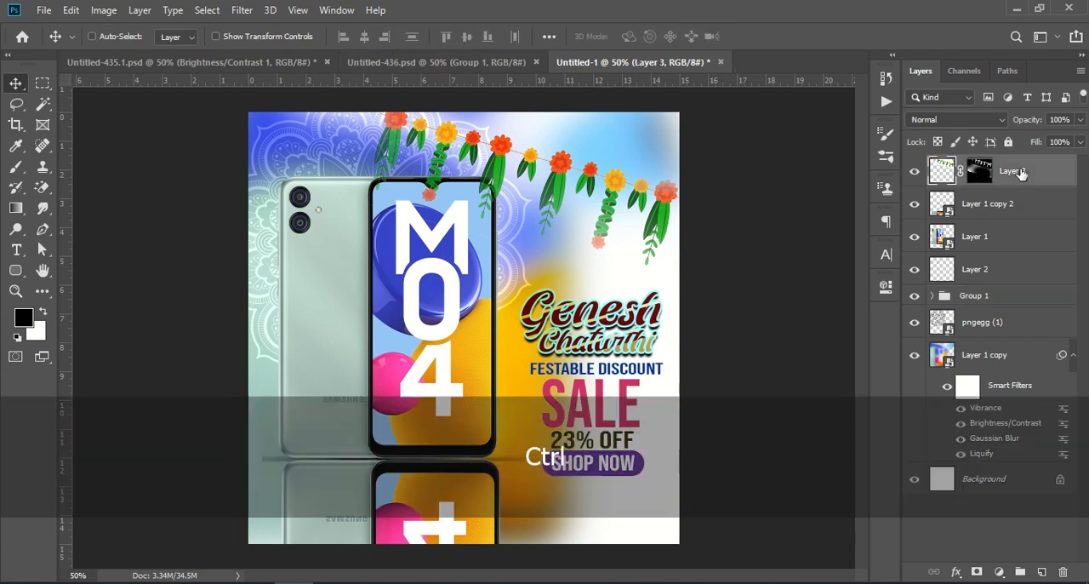
pyautogui.hotkey('ctrl', 'shift', 'alt', 'e')
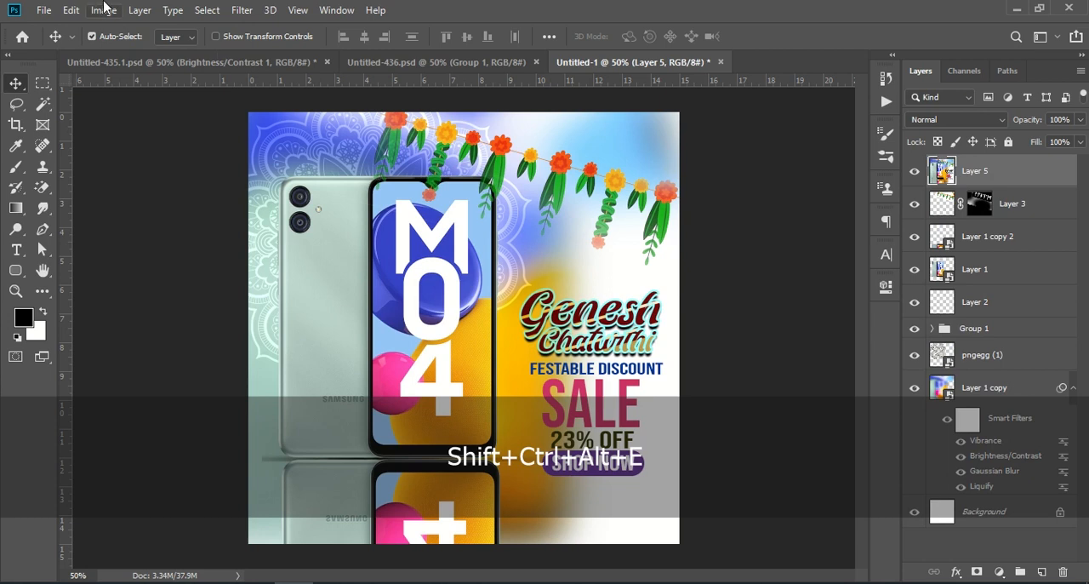
pyautogui.click(245, 11)
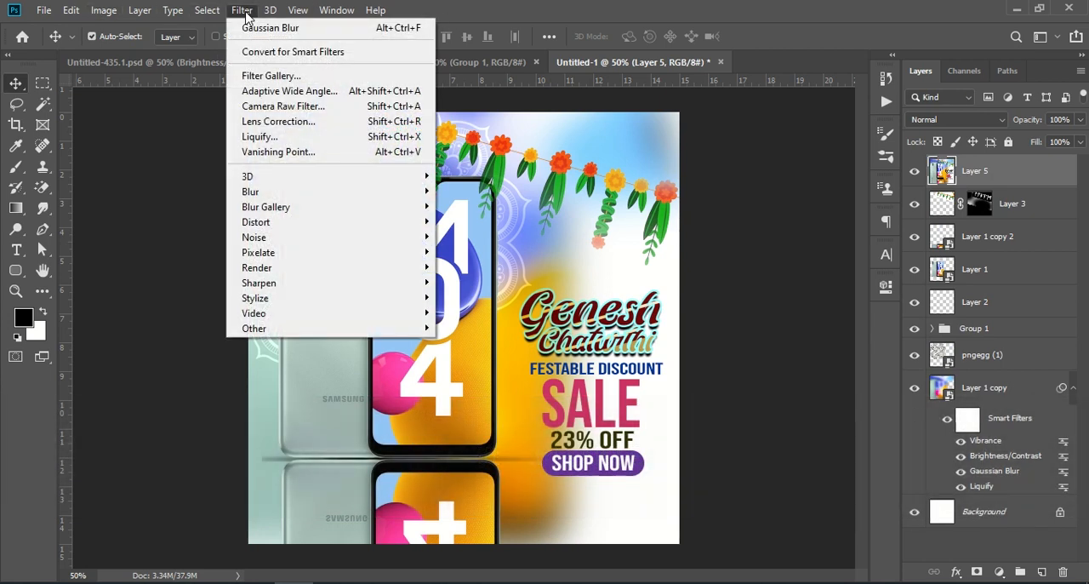
pyautogui.click(1005, 177)
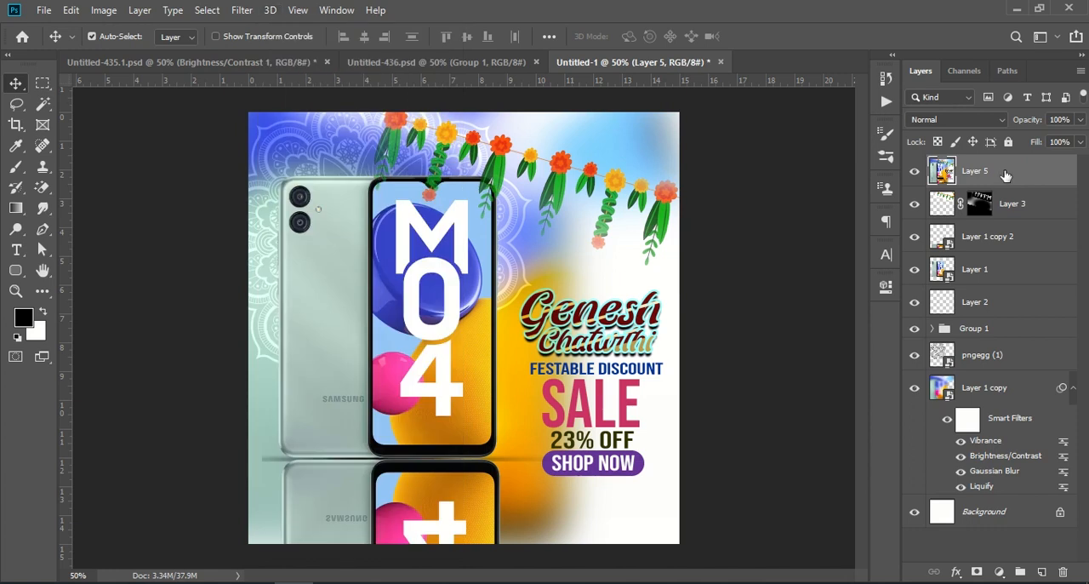
# Set the merged layer's brightness to -14 and raise its contrast slightly
pyautogui.click(105, 10)
pyautogui.moveTo(110, 65)
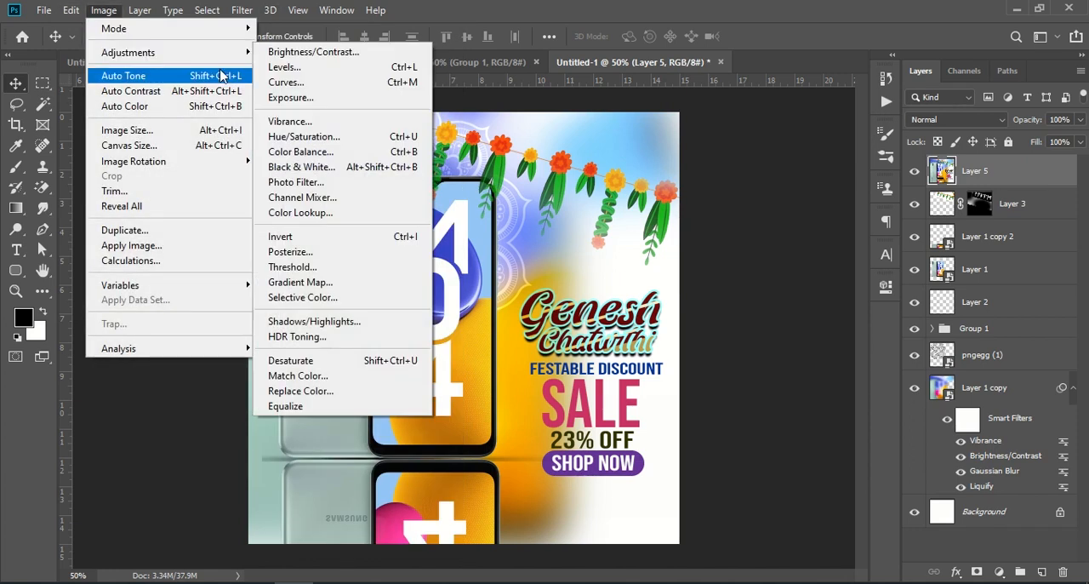
pyautogui.click(313, 52)
pyautogui.moveTo(520, 143); pyautogui.dragTo(746, 163)
pyautogui.moveTo(725, 204)
pyautogui.mouseDown()
pyautogui.moveTo(736, 205)
pyautogui.moveTo(719, 205)
pyautogui.mouseUp()
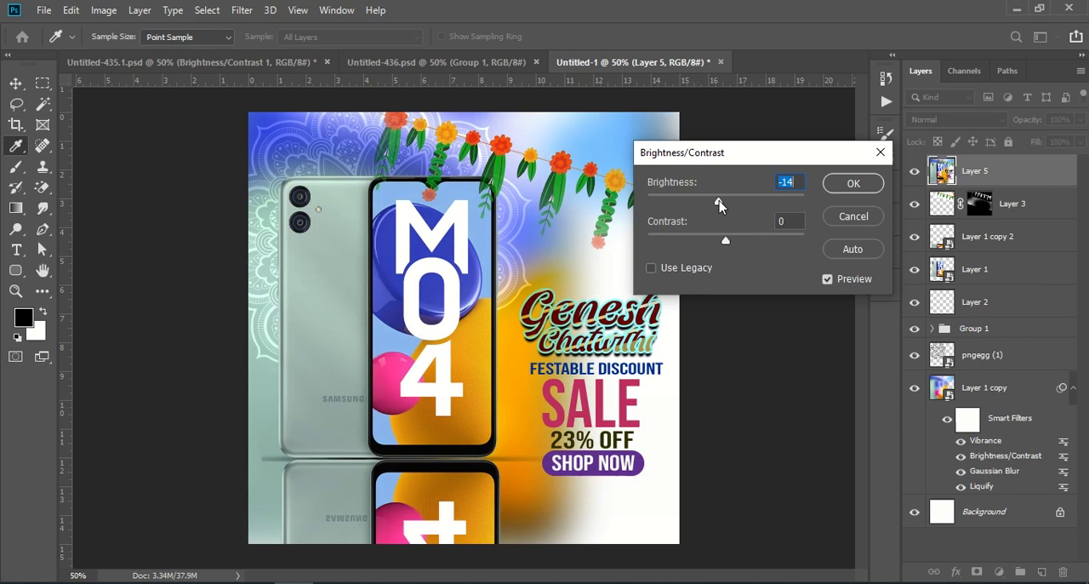
pyautogui.moveTo(728, 243); pyautogui.dragTo(736, 244)
pyautogui.click(854, 183)
pyautogui.press('v')
# Set the merged layer's vibrance to +8 and its saturation to +11
pyautogui.click(103, 10)
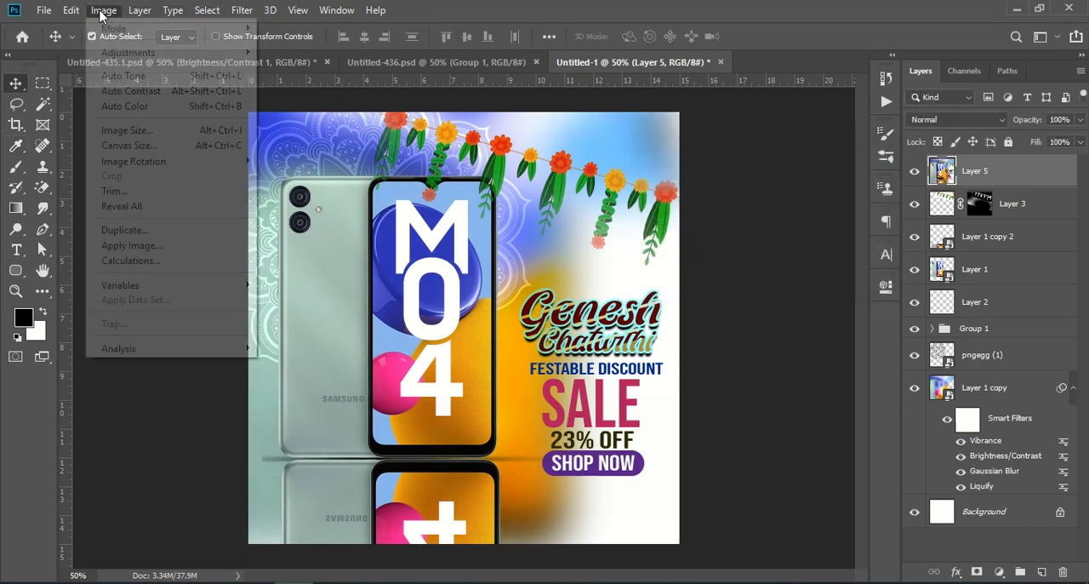
pyautogui.moveTo(127, 52)
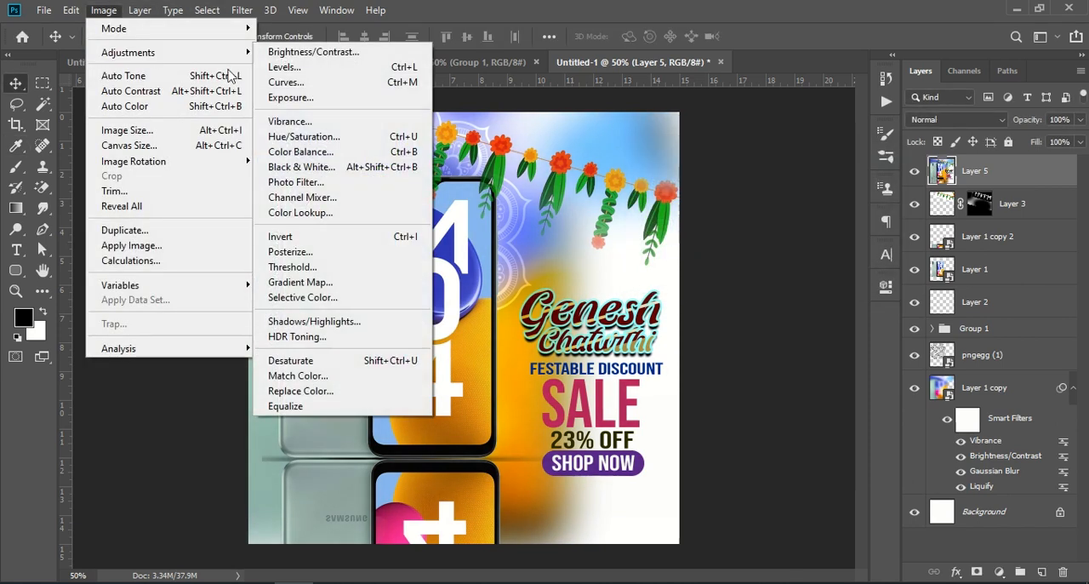
pyautogui.click(317, 128)
pyautogui.moveTo(508, 139); pyautogui.dragTo(873, 186)
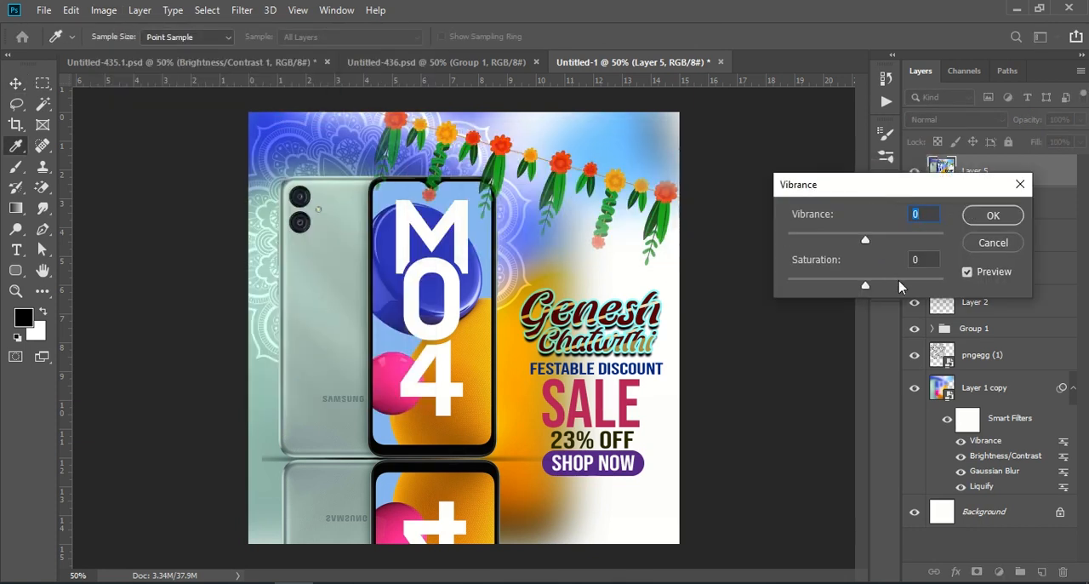
pyautogui.moveTo(867, 289); pyautogui.dragTo(877, 290)
pyautogui.moveTo(866, 240)
pyautogui.mouseDown()
pyautogui.moveTo(893, 238)
pyautogui.moveTo(851, 243)
pyautogui.moveTo(870, 245)
pyautogui.mouseUp()
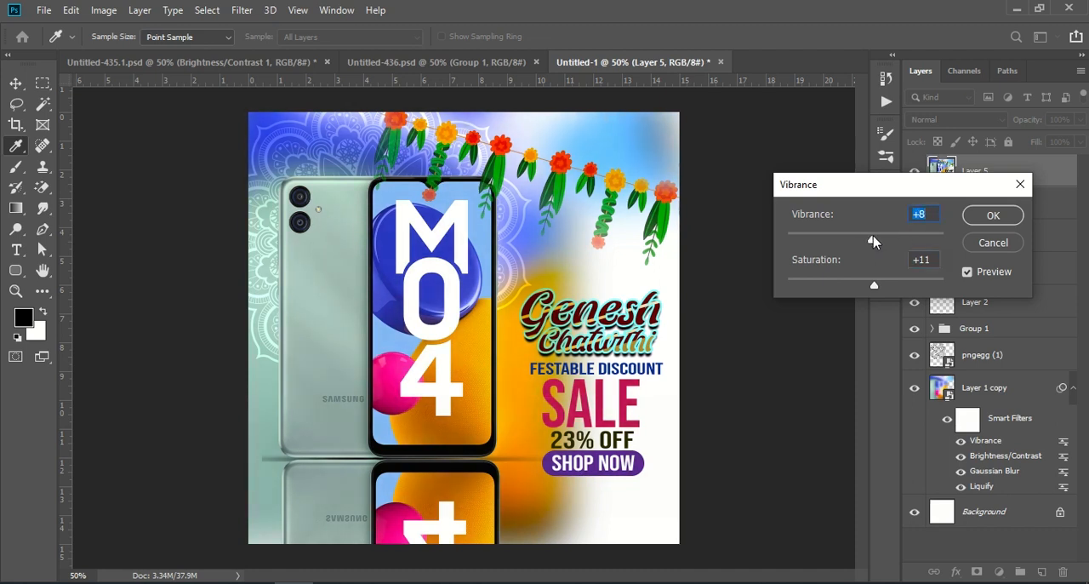
pyautogui.click(993, 215)
pyautogui.press('v')
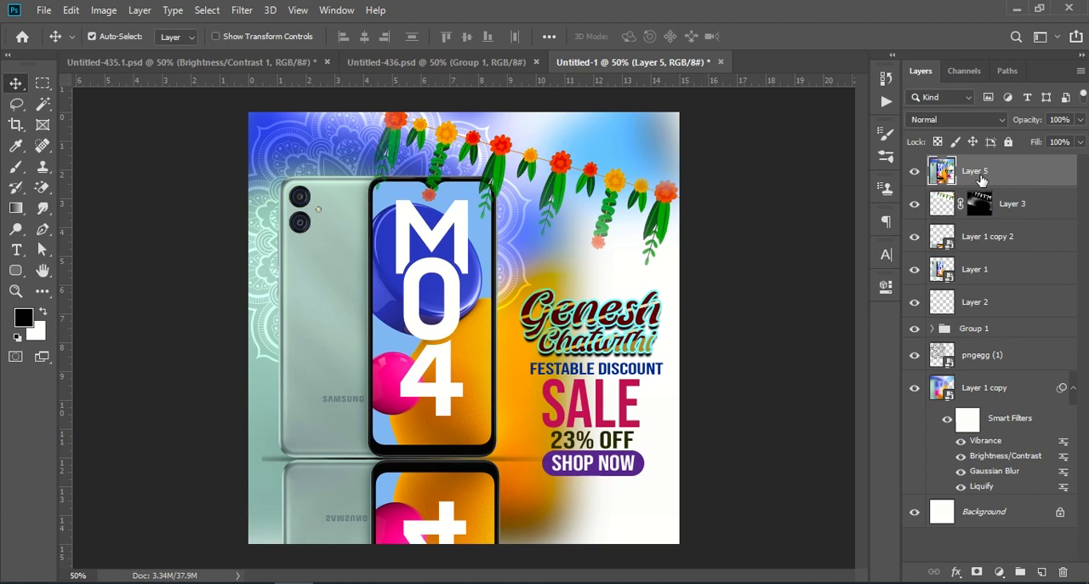
pyautogui.click(243, 10)
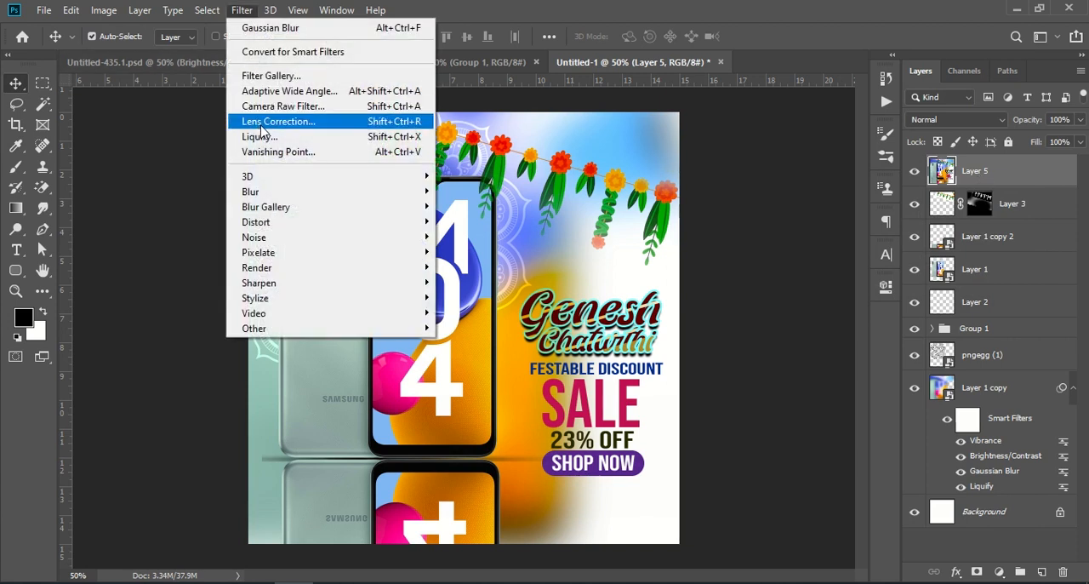
pyautogui.click(334, 108)
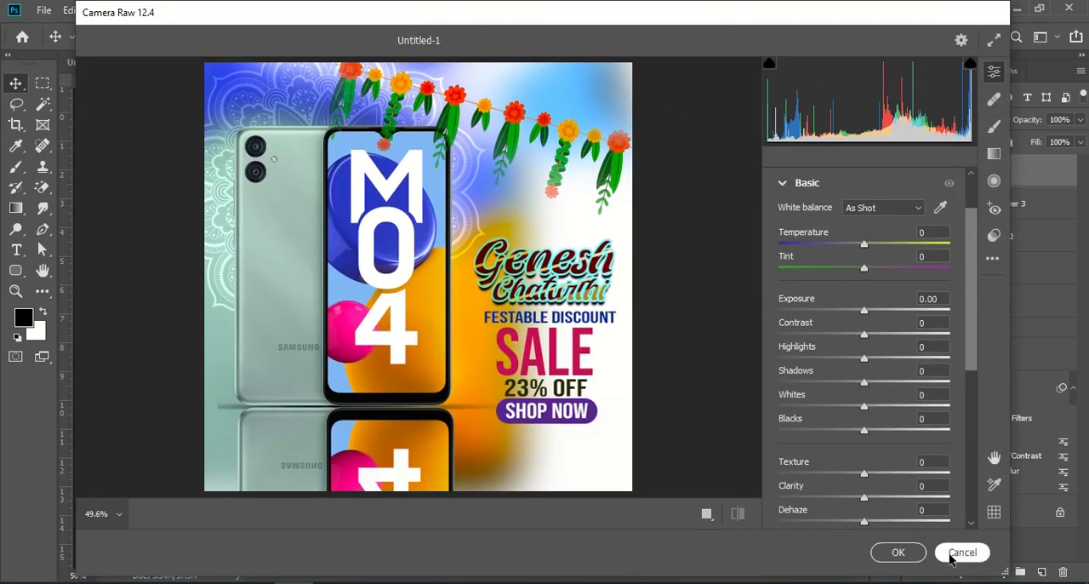
pyautogui.click(950, 555)
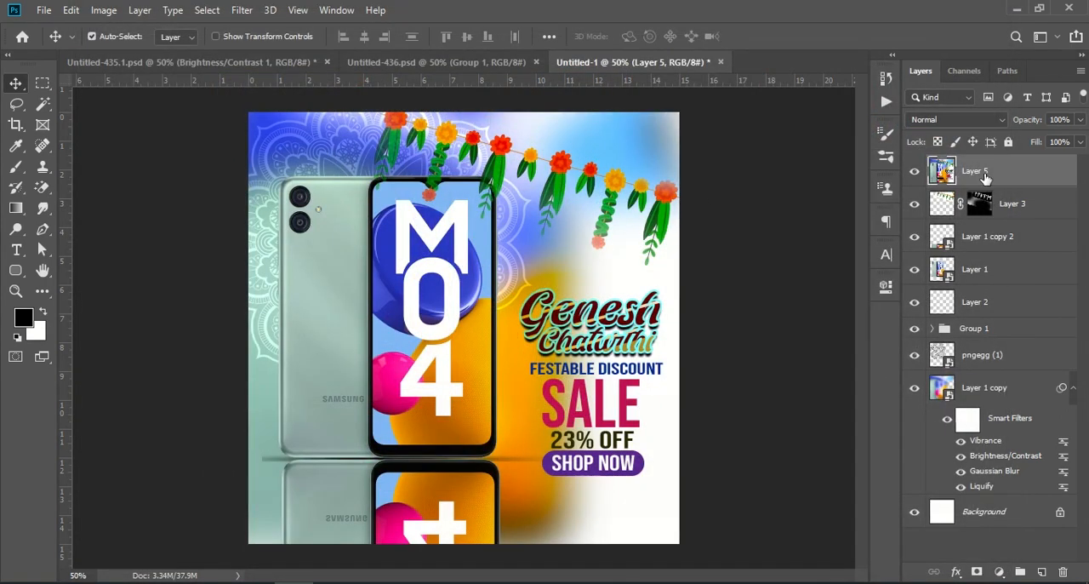
# Compare the design with and without the merged Layer 5, and delete that layer
pyautogui.click(916, 171)
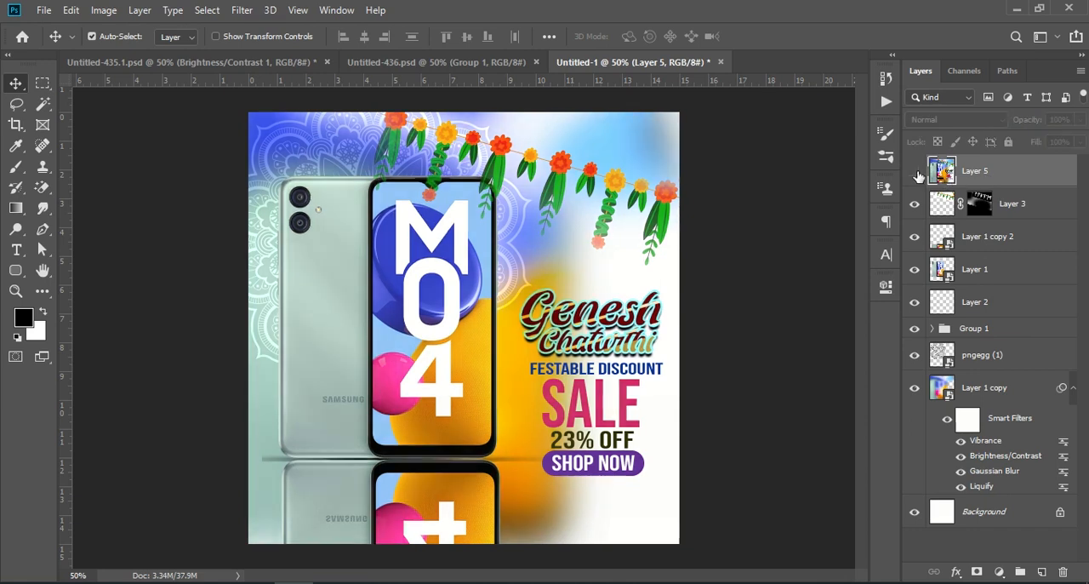
pyautogui.click(915, 172)
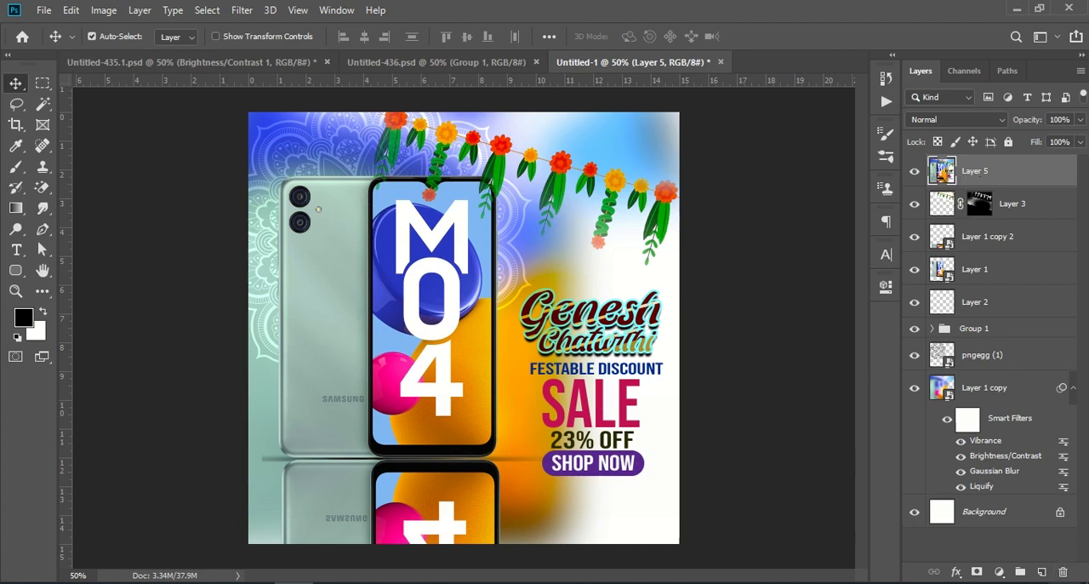
pyautogui.click(1061, 574)
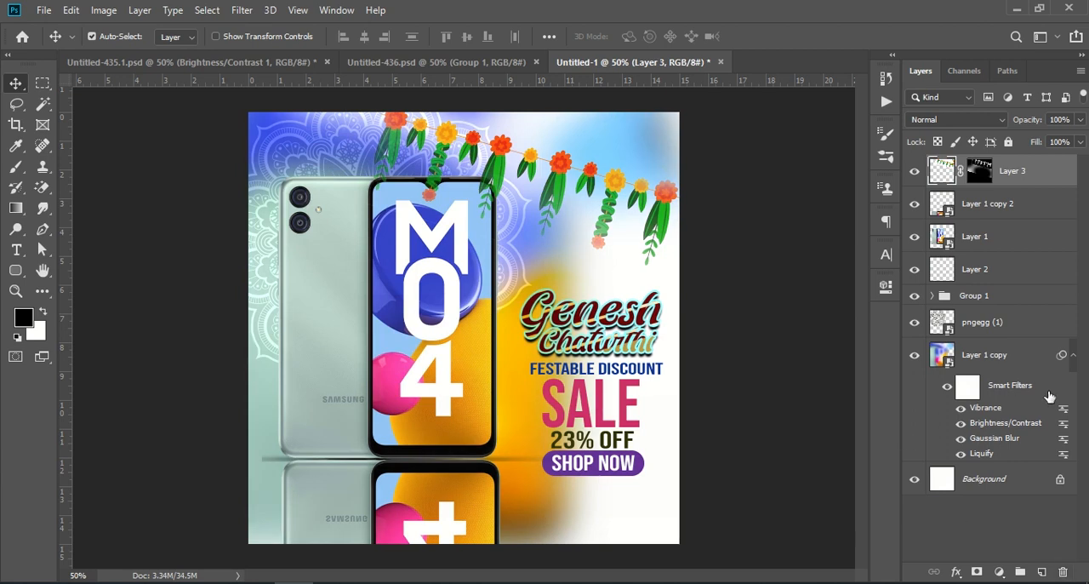
# Compare the design with and without the phone's reflection, Layer 1 copy 2
pyautogui.click(915, 204)
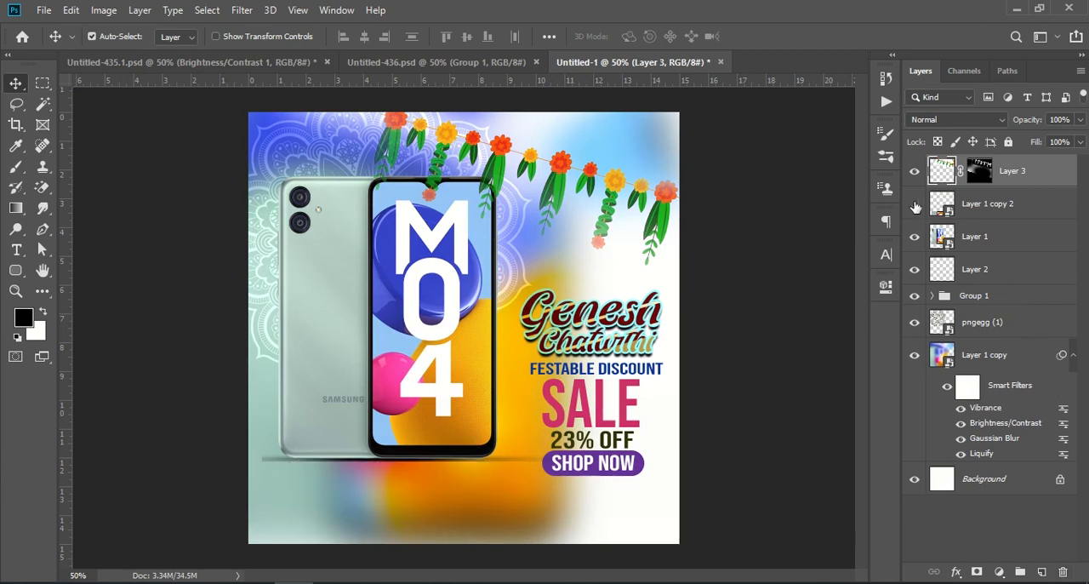
pyautogui.click(914, 205)
pyautogui.click(915, 205)
pyautogui.click(915, 205)
pyautogui.click(915, 205)
pyautogui.click(915, 205)
pyautogui.click(915, 205)
pyautogui.click(915, 205)
# Add a layer mask to the reflection, Layer 1 copy 2, and fade out its lower part with a soft black 900 px brush
pyautogui.click(1003, 210)
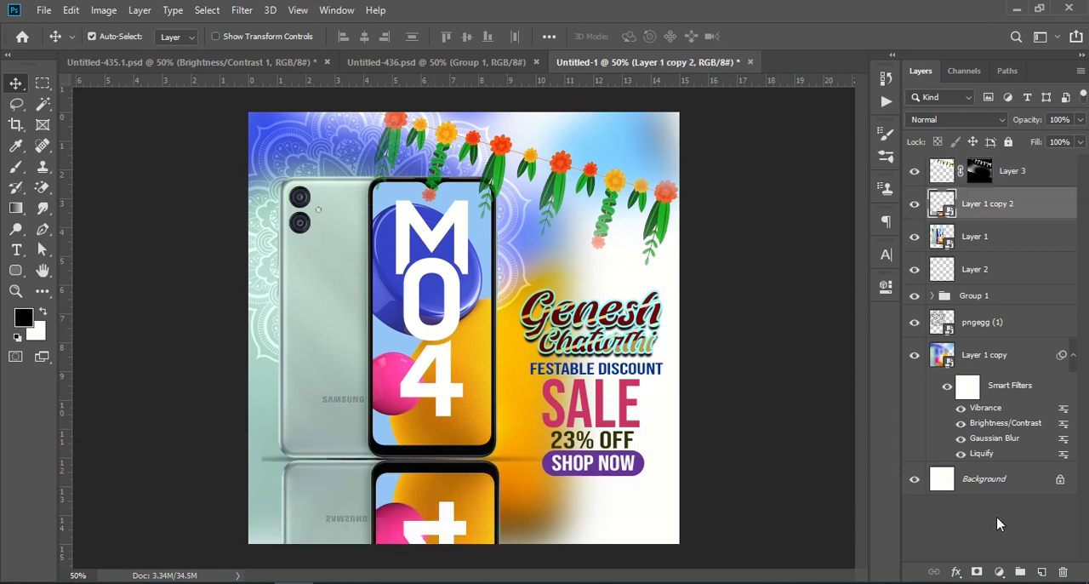
pyautogui.click(978, 572)
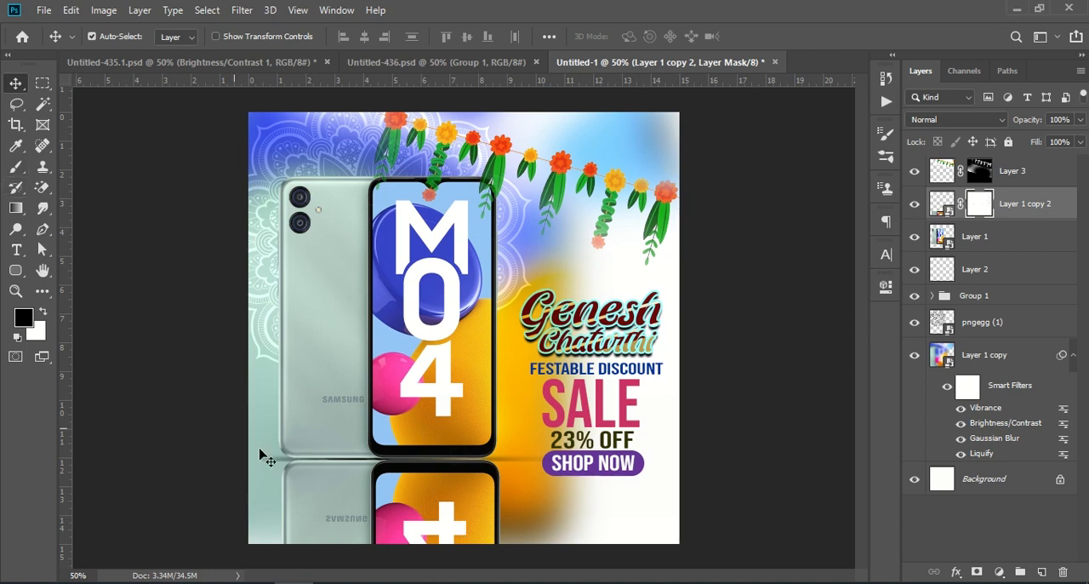
pyautogui.click(17, 167)
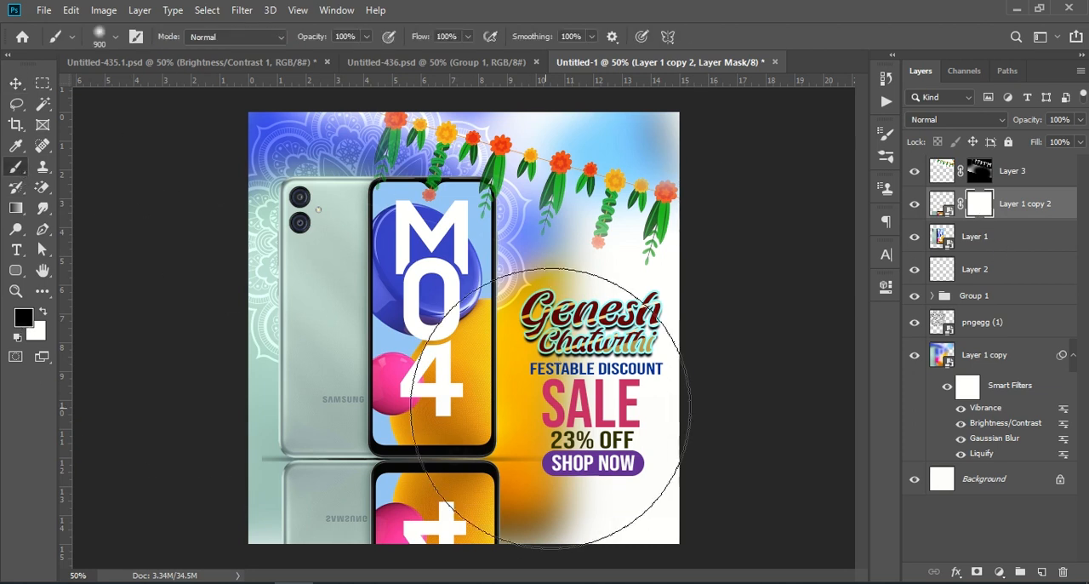
pyautogui.press('ctrl+KP_Subtract')
pyautogui.press('ctrl+KP_Subtract')
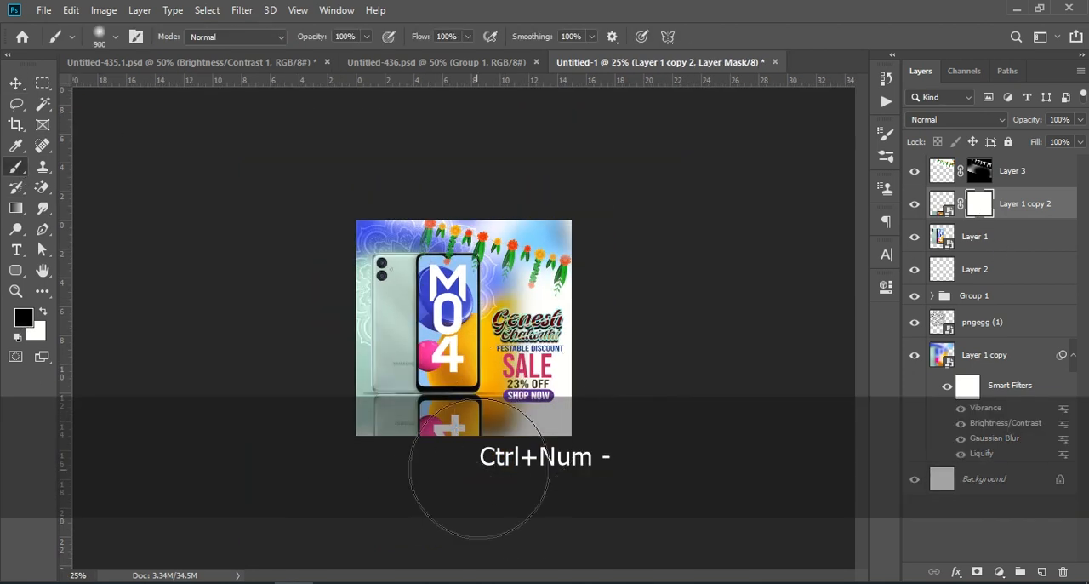
pyautogui.moveTo(428, 482)
pyautogui.mouseDown()
pyautogui.moveTo(386, 488)
pyautogui.moveTo(459, 488)
pyautogui.moveTo(449, 489)
pyautogui.mouseUp()
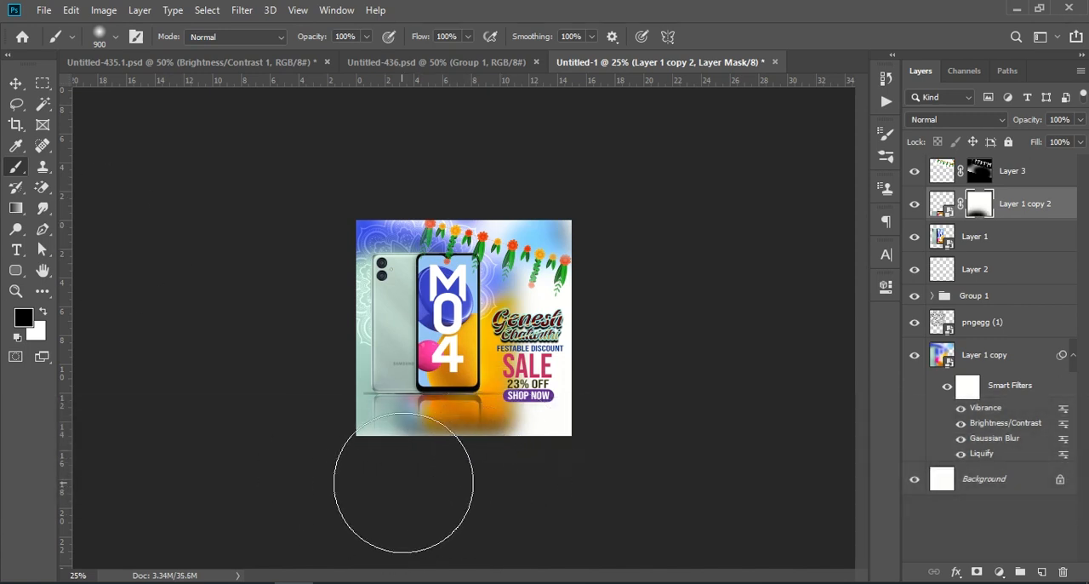
pyautogui.click(15, 83)
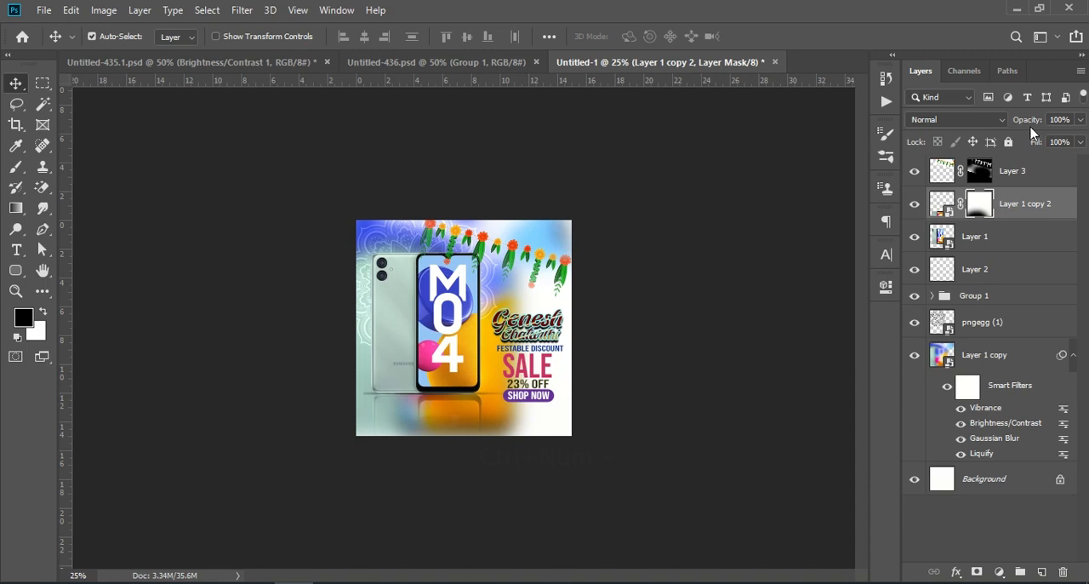
pyautogui.moveTo(1029, 121); pyautogui.dragTo(1036, 121)
pyautogui.press('ctrl')
pyautogui.press('ctrl+KP_Add')
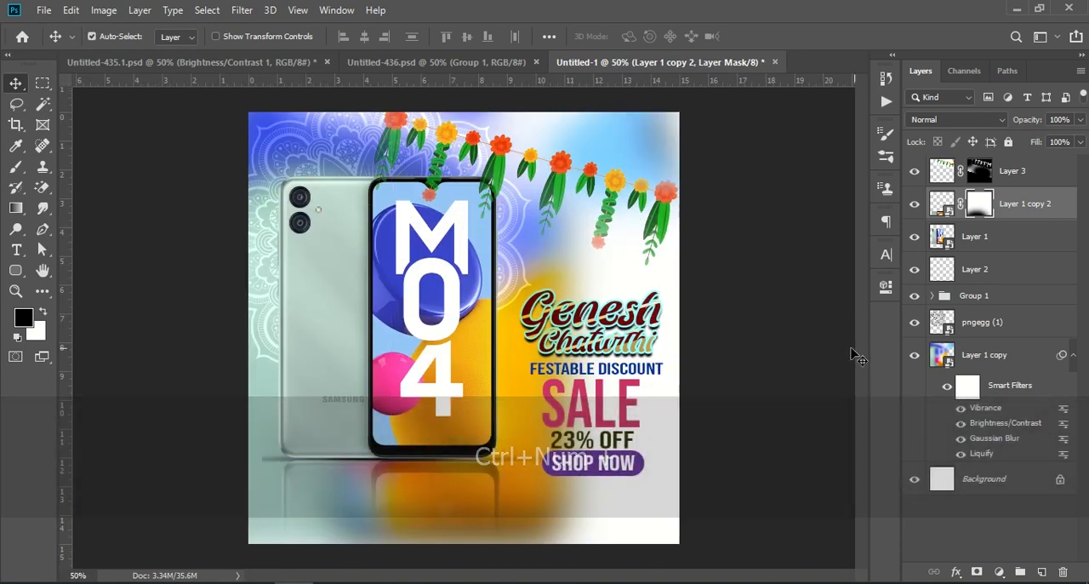
# Stamp all visible layers, including the faded reflection, into a new merged layer above Layer 3
pyautogui.click(1020, 171)
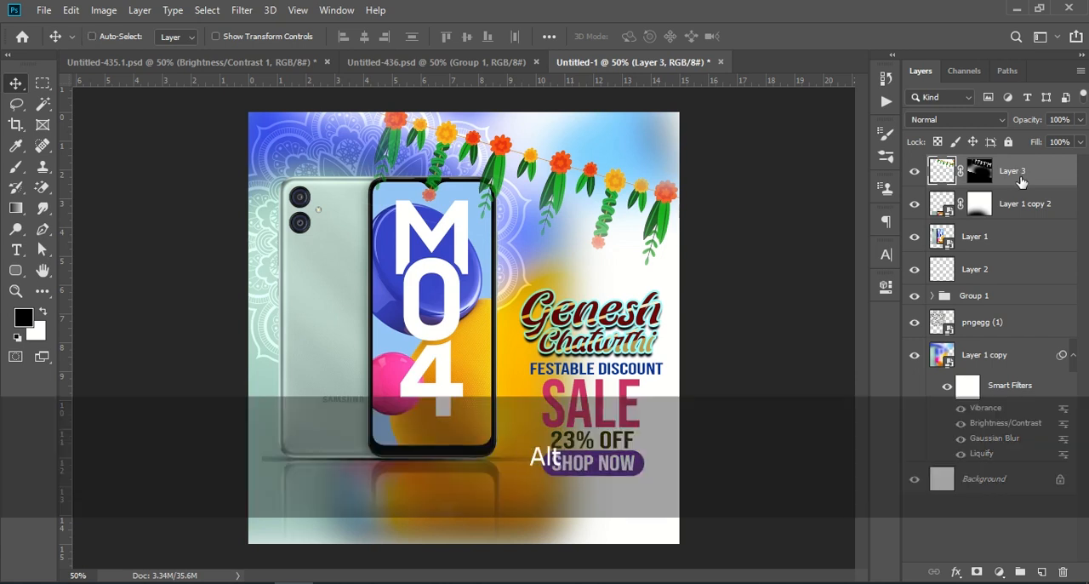
pyautogui.hotkey('shift', 'ctrl', 'alt', 'e')
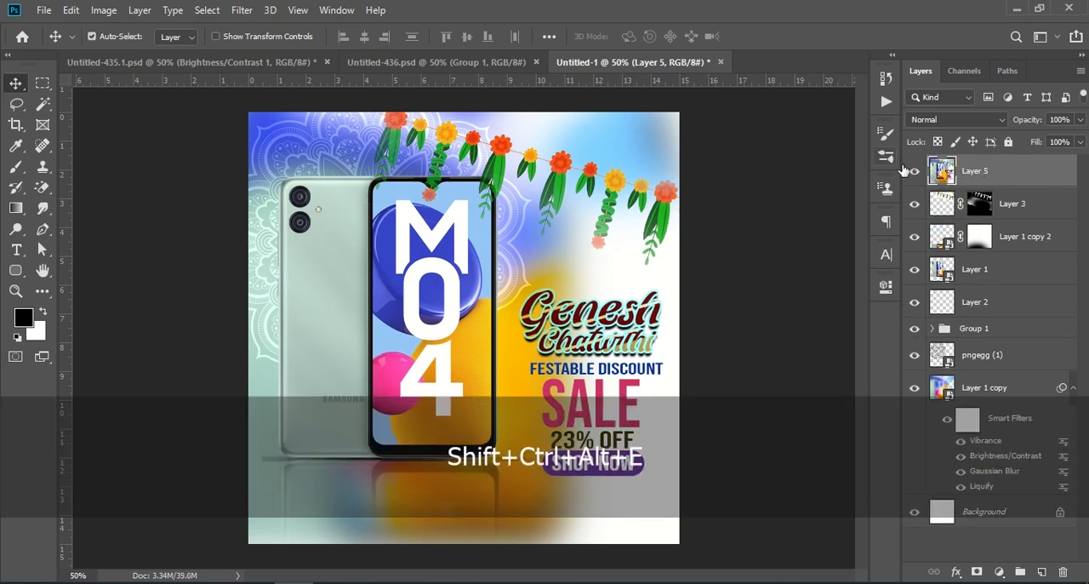
pyautogui.click(101, 11)
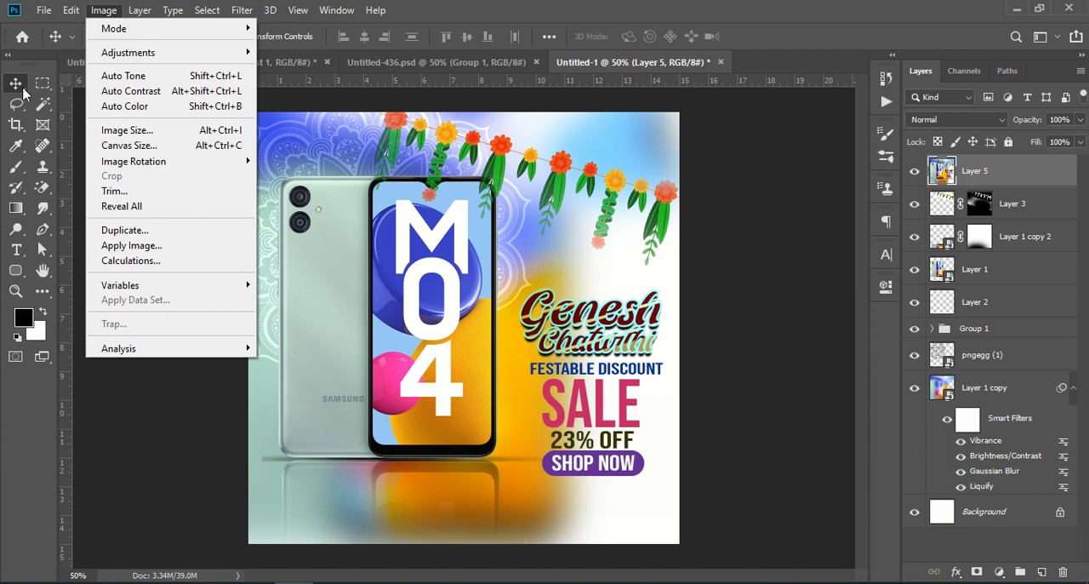
pyautogui.click(9, 88)
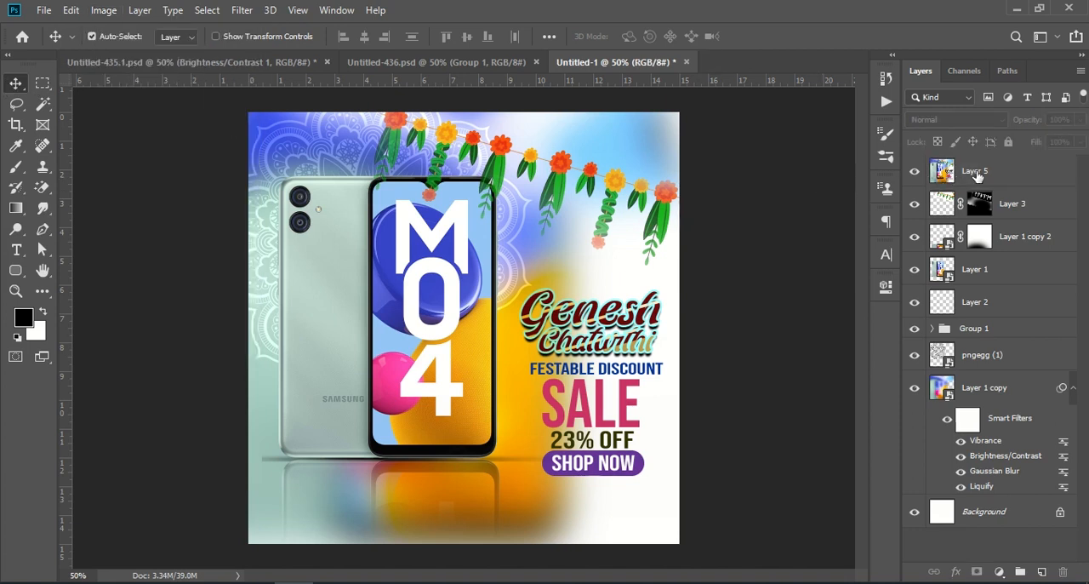
# Apply a Brightness/Contrast adjustment to the merged Layer 5 with Brightness -12 and Contrast 15
pyautogui.click(100, 12)
pyautogui.moveTo(126, 60)
pyautogui.click(290, 52)
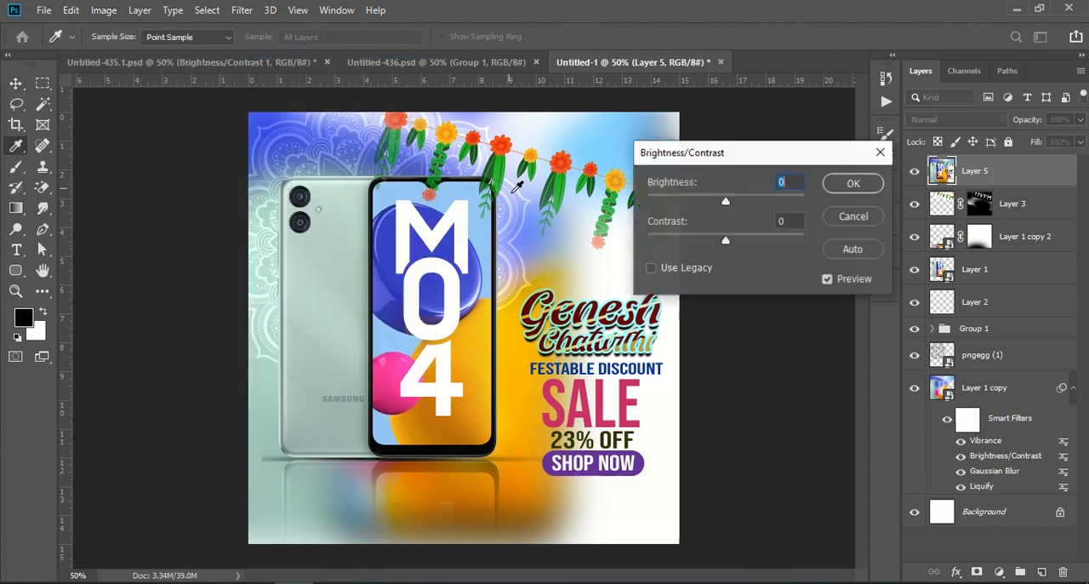
pyautogui.moveTo(725, 204); pyautogui.dragTo(730, 203)
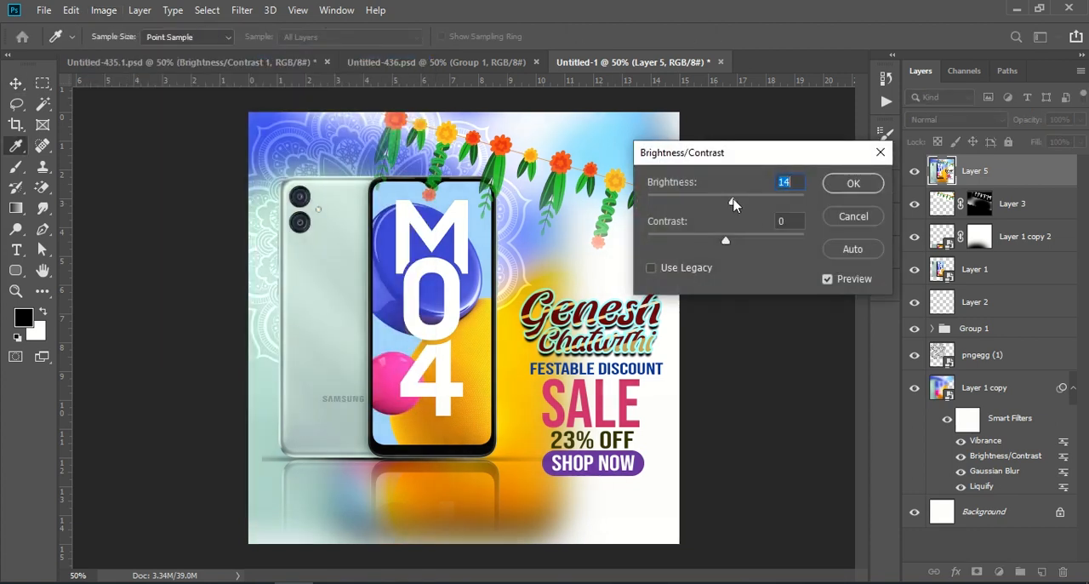
pyautogui.moveTo(725, 241); pyautogui.dragTo(737, 242)
pyautogui.moveTo(729, 202); pyautogui.dragTo(714, 203)
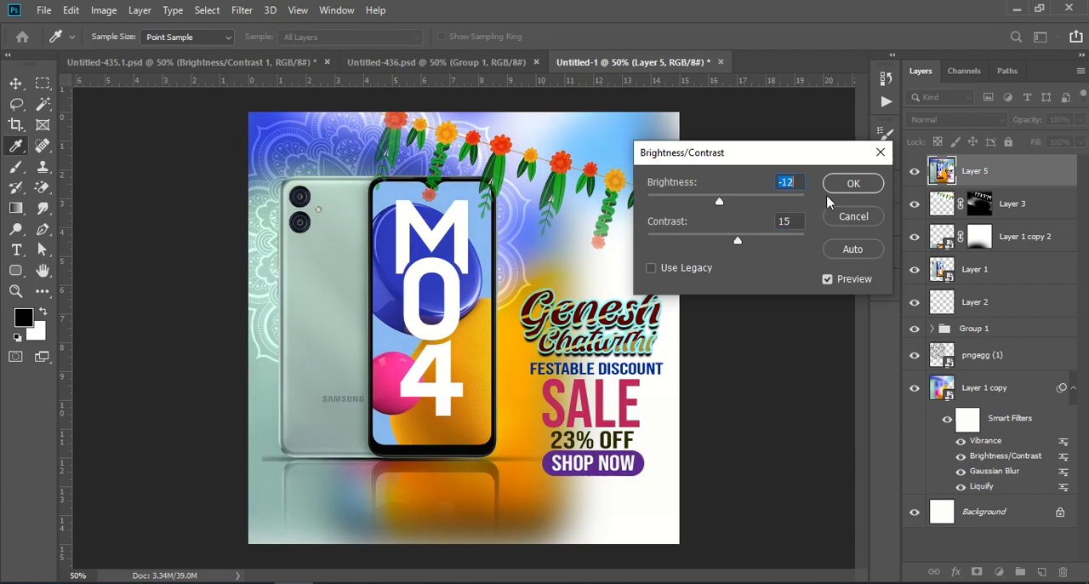
pyautogui.click(860, 186)
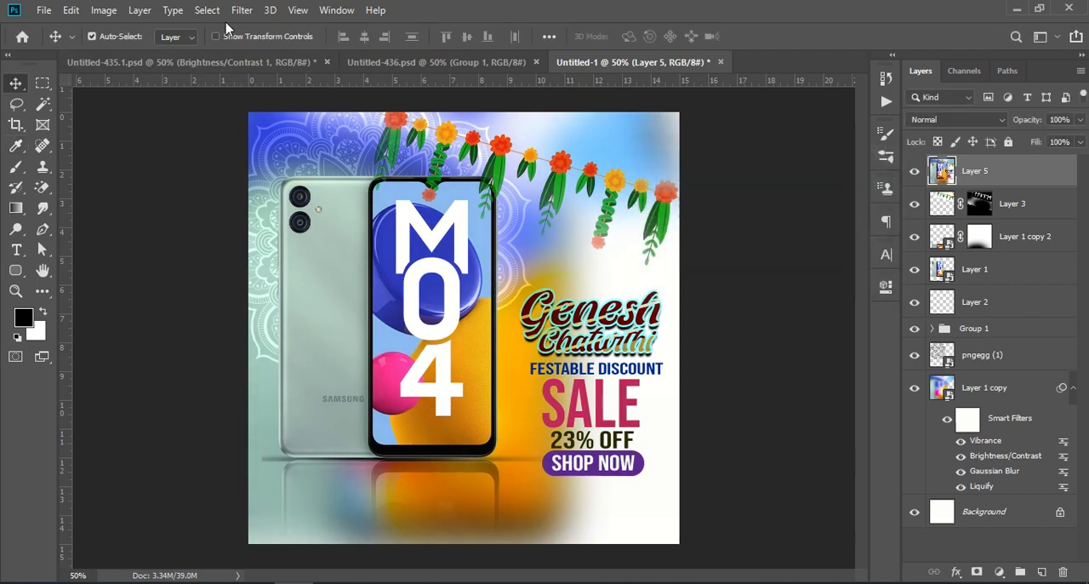
# Apply a Vibrance adjustment to Layer 5 with Vibrance +8 and slightly raised Saturation
pyautogui.click(103, 10)
pyautogui.moveTo(179, 60)
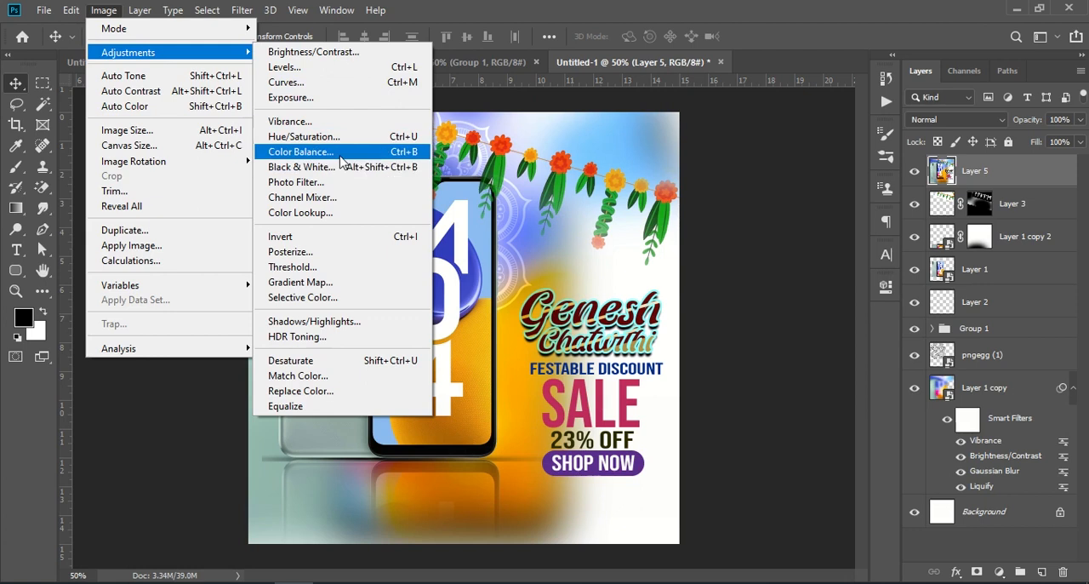
pyautogui.click(290, 121)
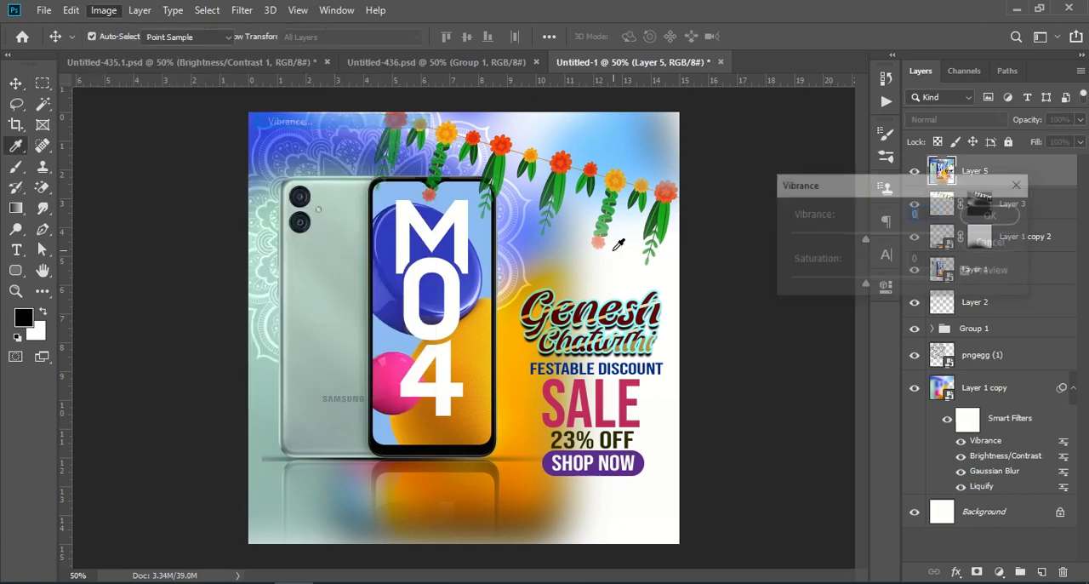
pyautogui.moveTo(865, 240); pyautogui.dragTo(872, 240)
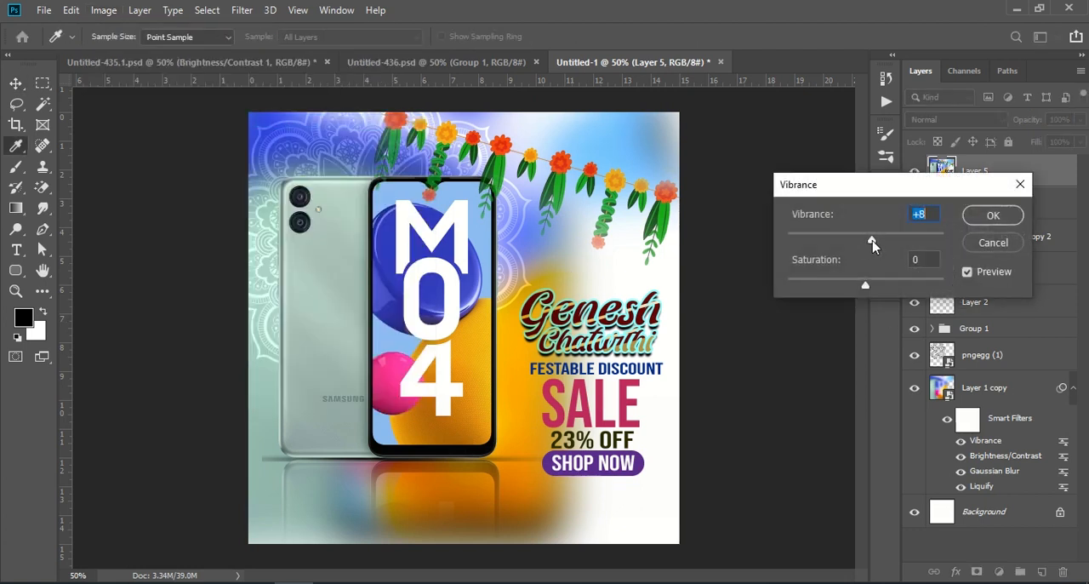
pyautogui.moveTo(865, 285); pyautogui.dragTo(871, 286)
pyautogui.click(992, 215)
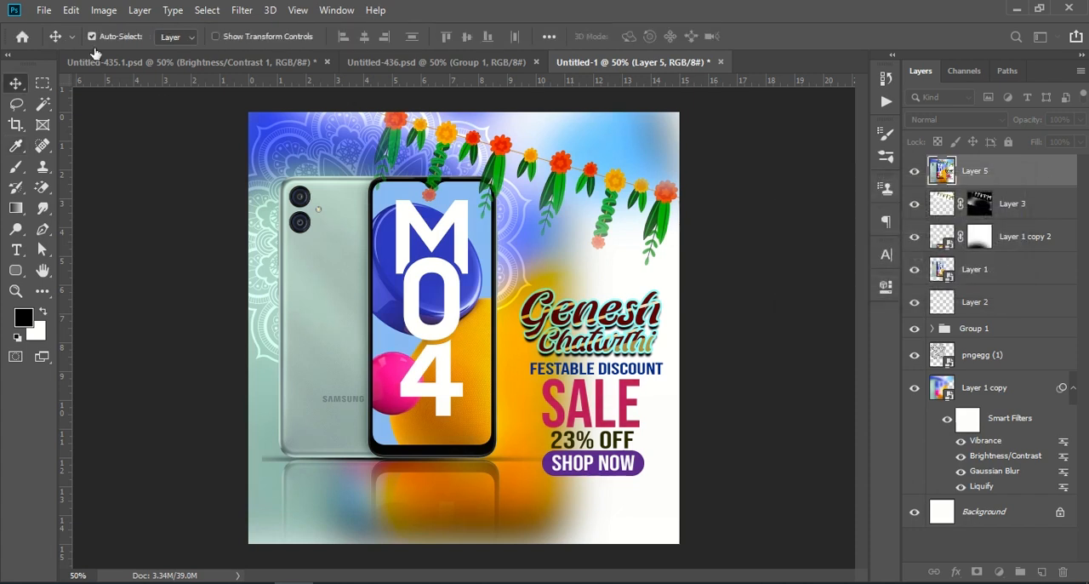
# Start the Camera Raw Filter on Layer 5 with Contrast +34, Highlights -42, Shadows -15, Whites -7, Blacks +10 and Texture +25
pyautogui.click(242, 10)
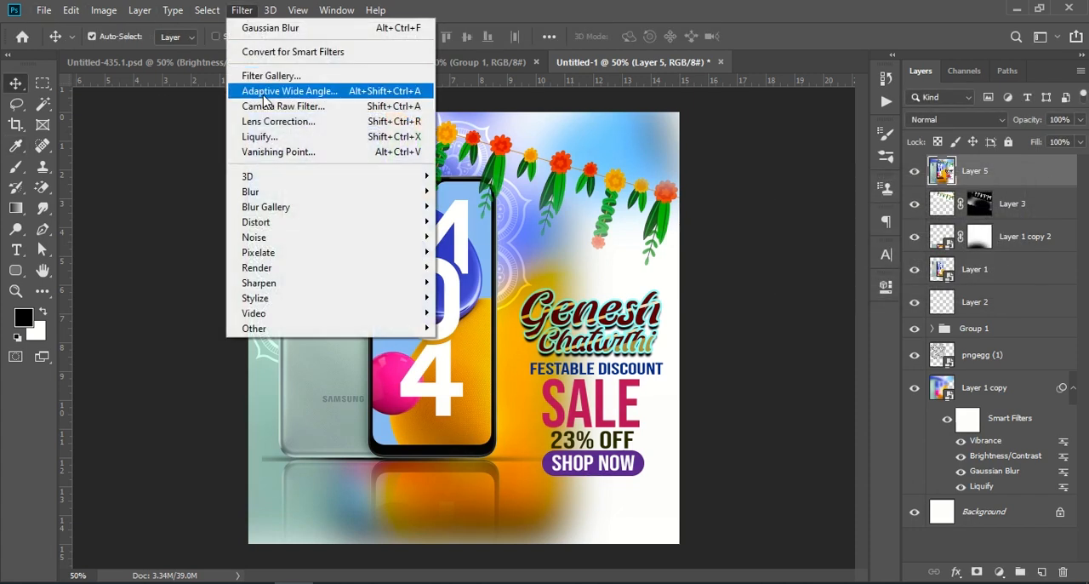
pyautogui.click(326, 103)
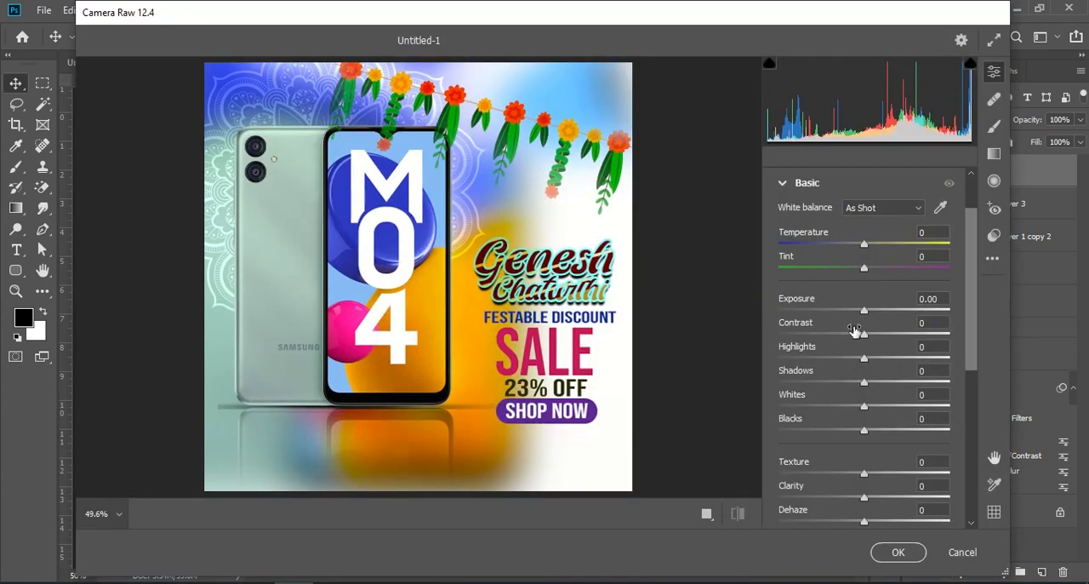
pyautogui.moveTo(864, 338); pyautogui.dragTo(874, 439)
pyautogui.moveTo(866, 477); pyautogui.dragTo(884, 478)
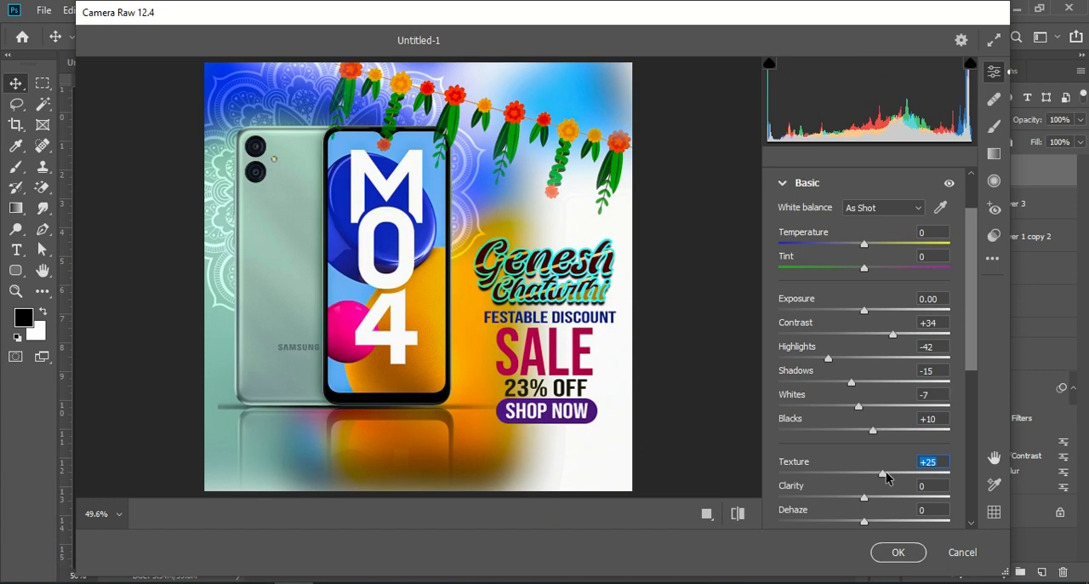
# Set the Camera Raw Clarity to +16, Dehaze to +10, Vibrance to +19 and Saturation to +13
pyautogui.scroll(-2, 900, 438)
pyautogui.moveTo(864, 421); pyautogui.dragTo(867, 445)
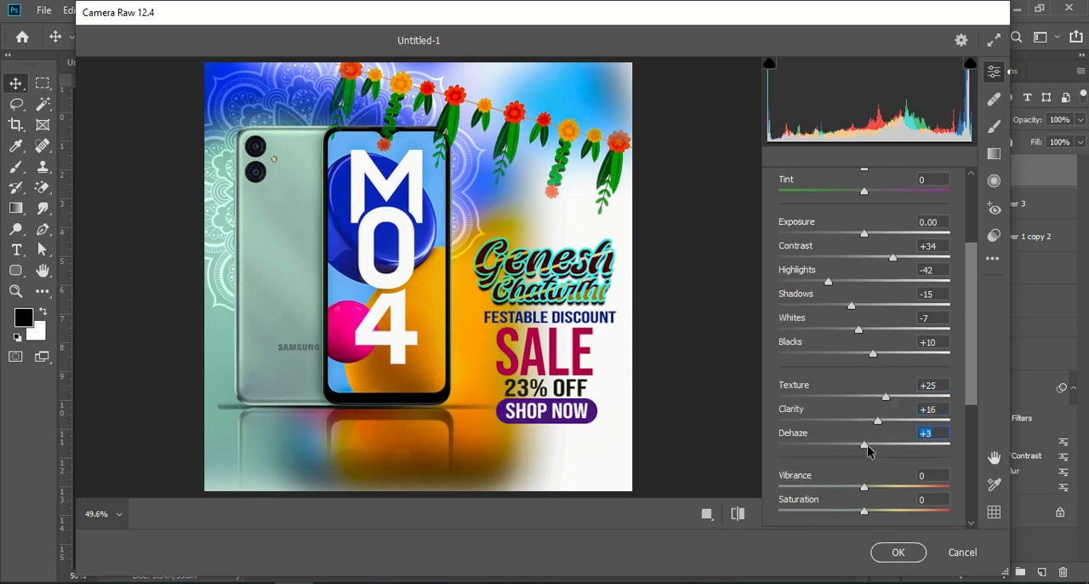
pyautogui.scroll(-1, 875, 450)
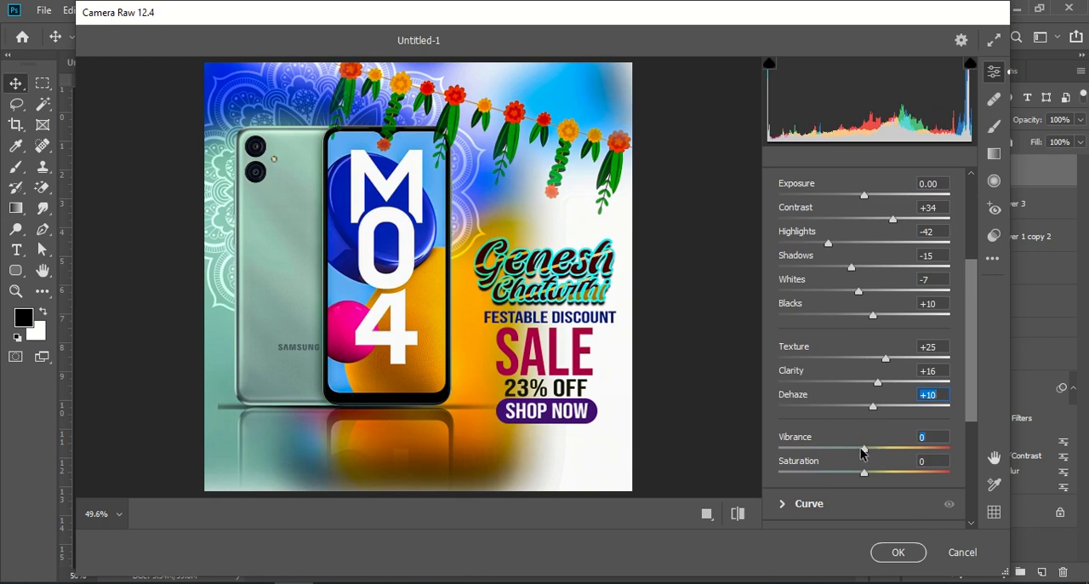
pyautogui.moveTo(862, 454); pyautogui.dragTo(877, 474)
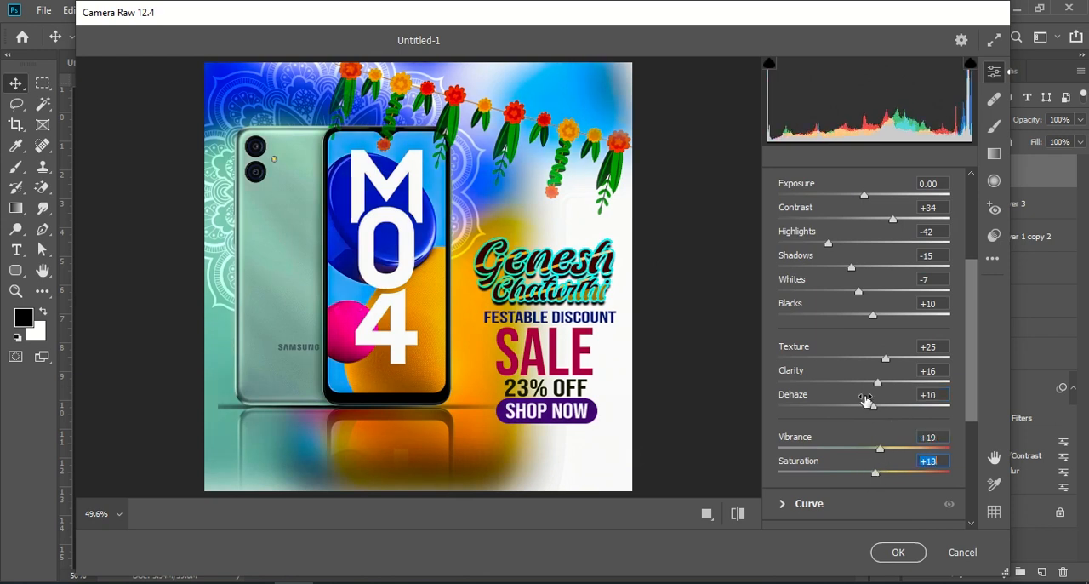
# Refine Texture to +27, Blacks to +25, Contrast to +13 and Highlights to +5, apply the filter, and compare the design with and without Layer 5
pyautogui.moveTo(885, 358); pyautogui.dragTo(866, 358)
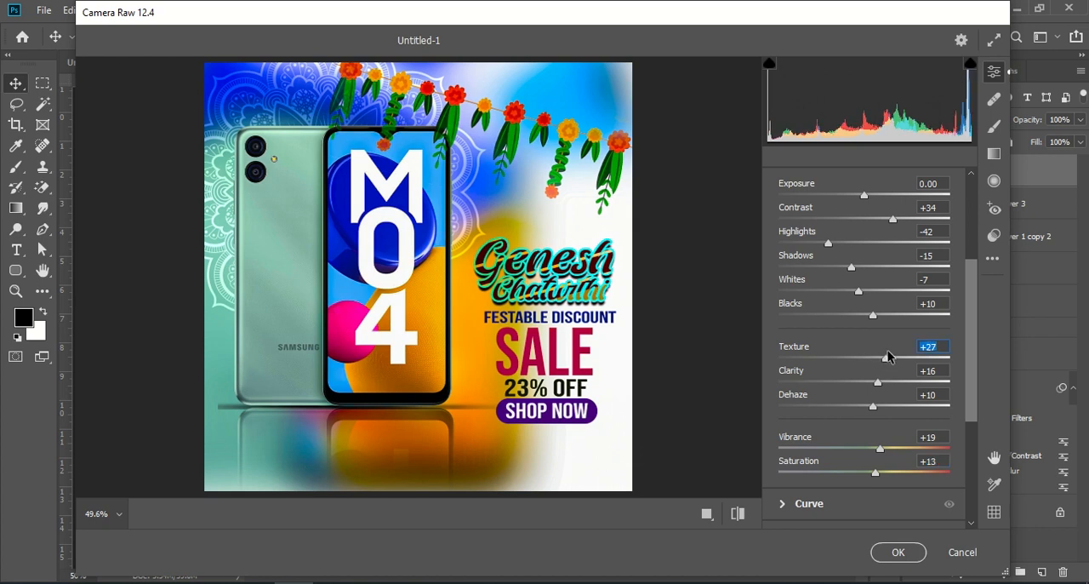
pyautogui.moveTo(869, 319)
pyautogui.mouseDown()
pyautogui.moveTo(839, 318)
pyautogui.moveTo(882, 322)
pyautogui.mouseUp()
pyautogui.scroll(2, 881, 319)
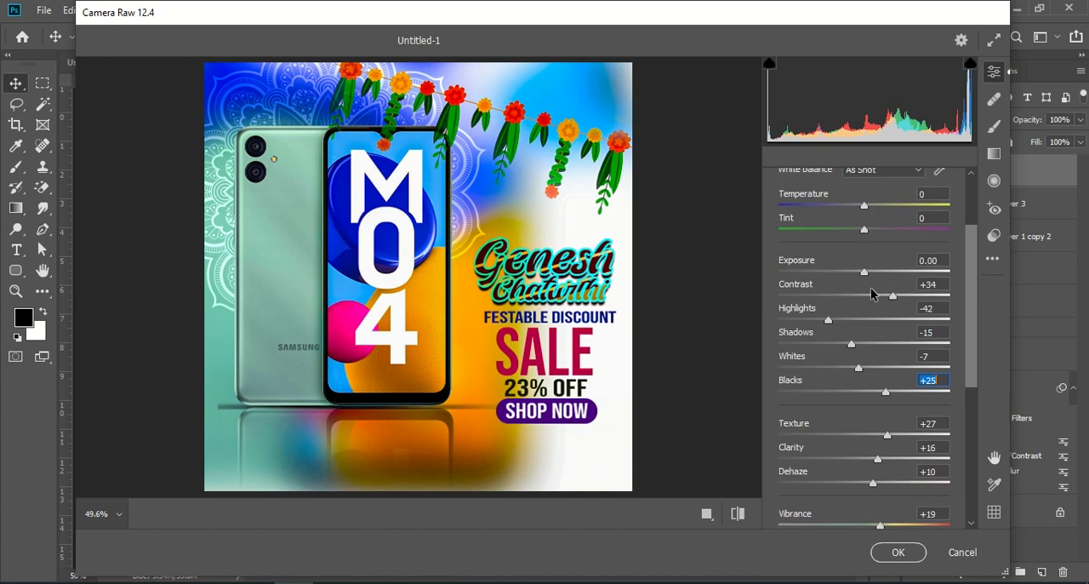
pyautogui.moveTo(889, 292)
pyautogui.mouseDown()
pyautogui.moveTo(865, 296)
pyautogui.moveTo(876, 300)
pyautogui.mouseUp()
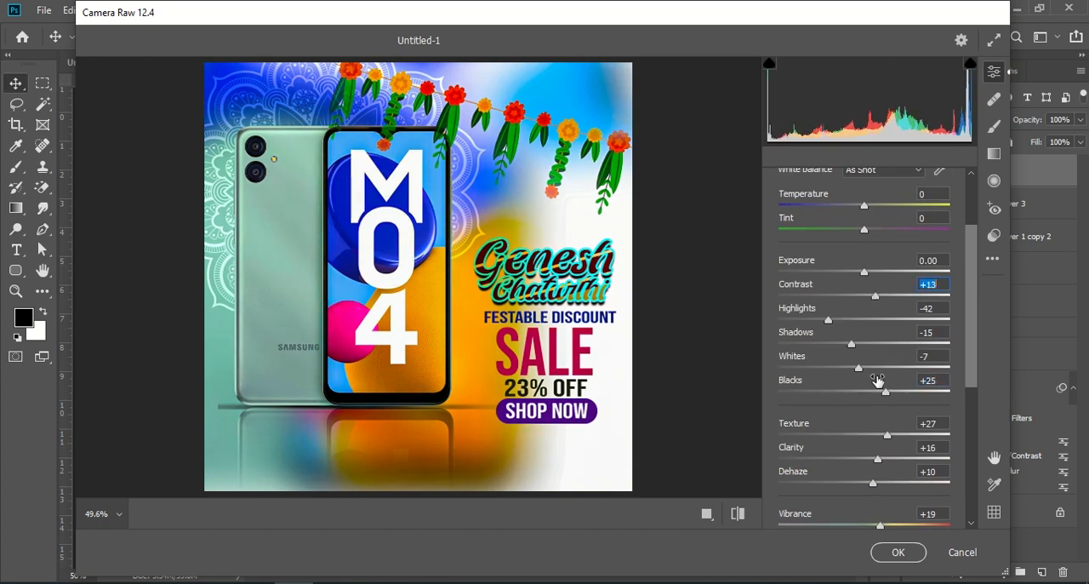
pyautogui.moveTo(830, 321); pyautogui.dragTo(868, 323)
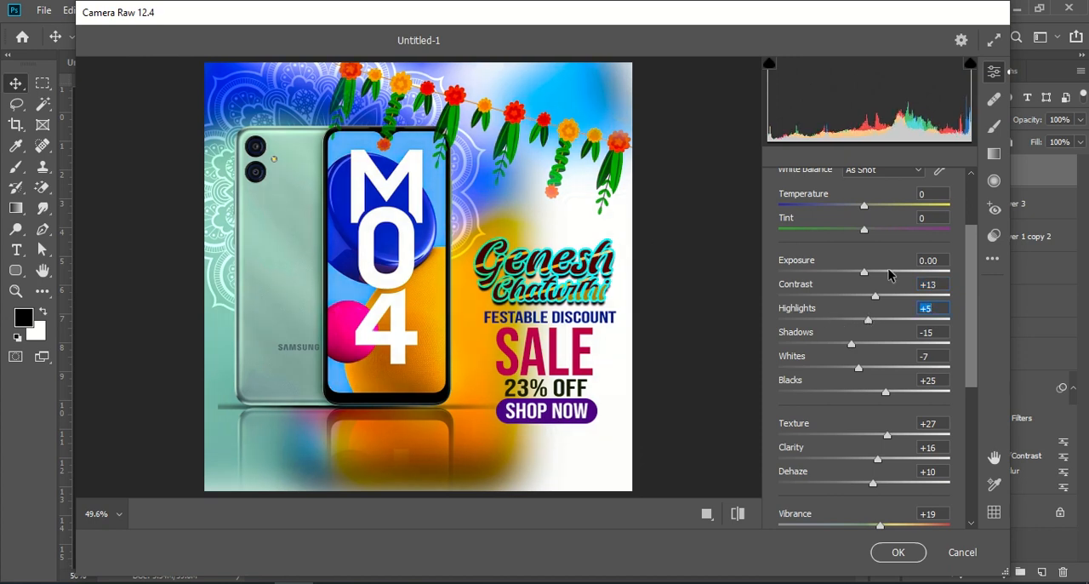
pyautogui.click(898, 551)
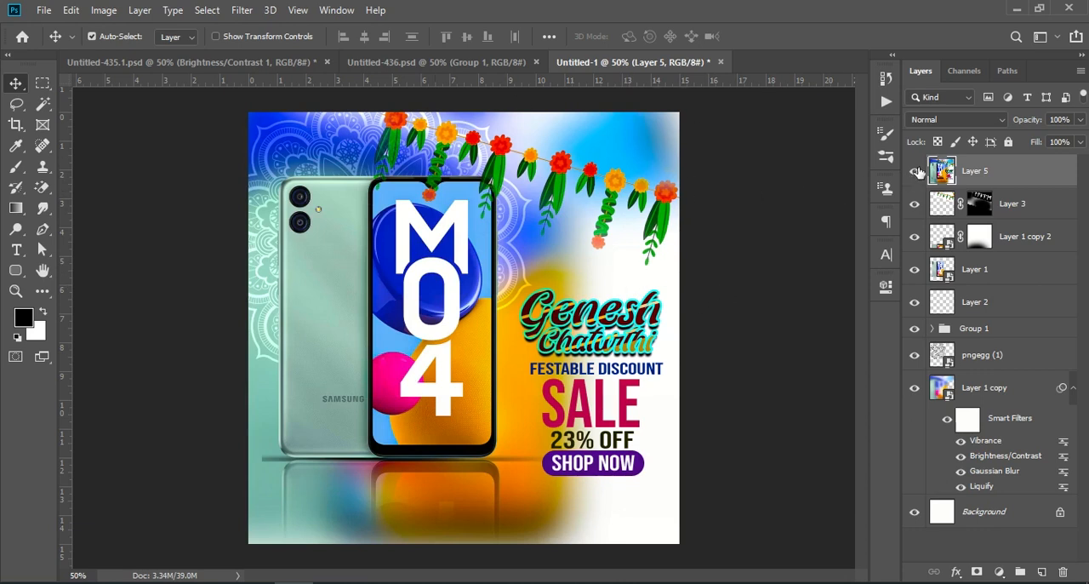
pyautogui.click(916, 171)
pyautogui.click(915, 171)
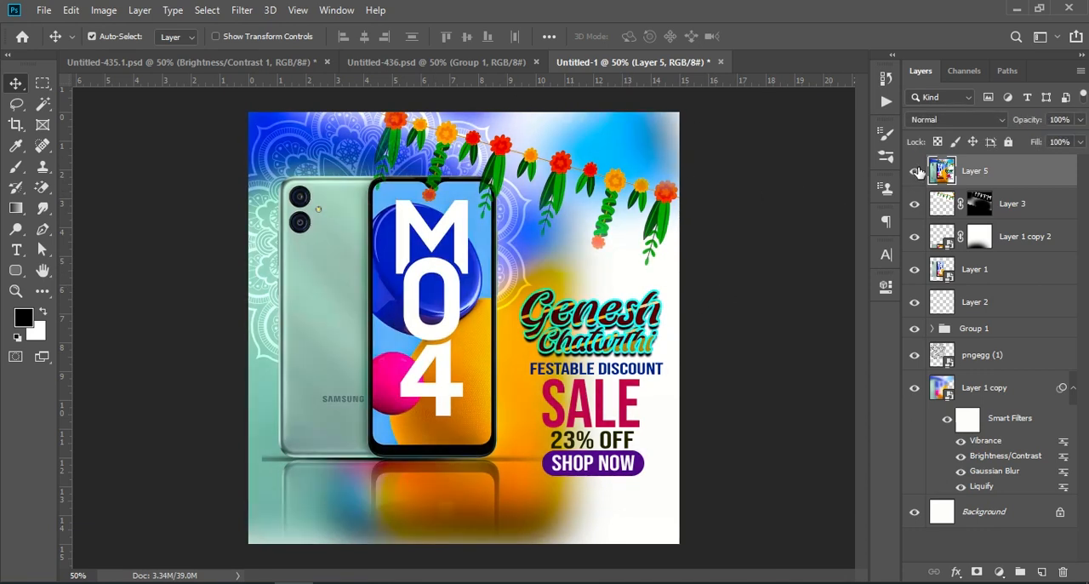